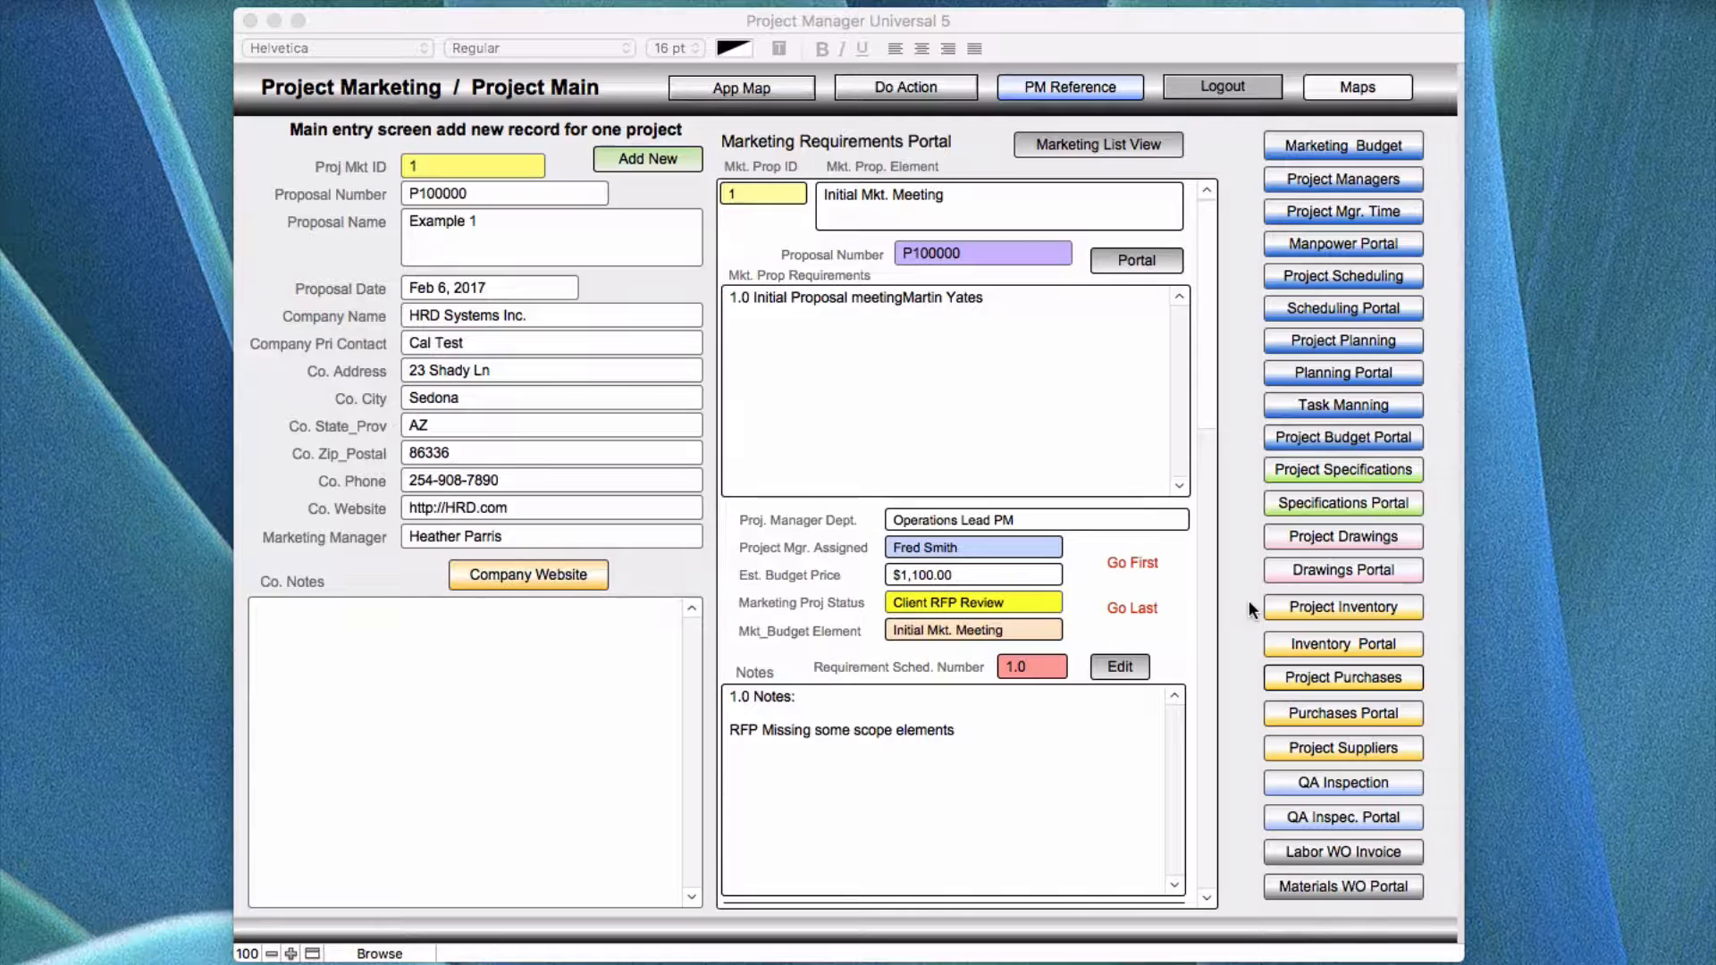
Step: Review the Project Inventory records of the HRD Systems Inc. project and close them
click(1311, 603)
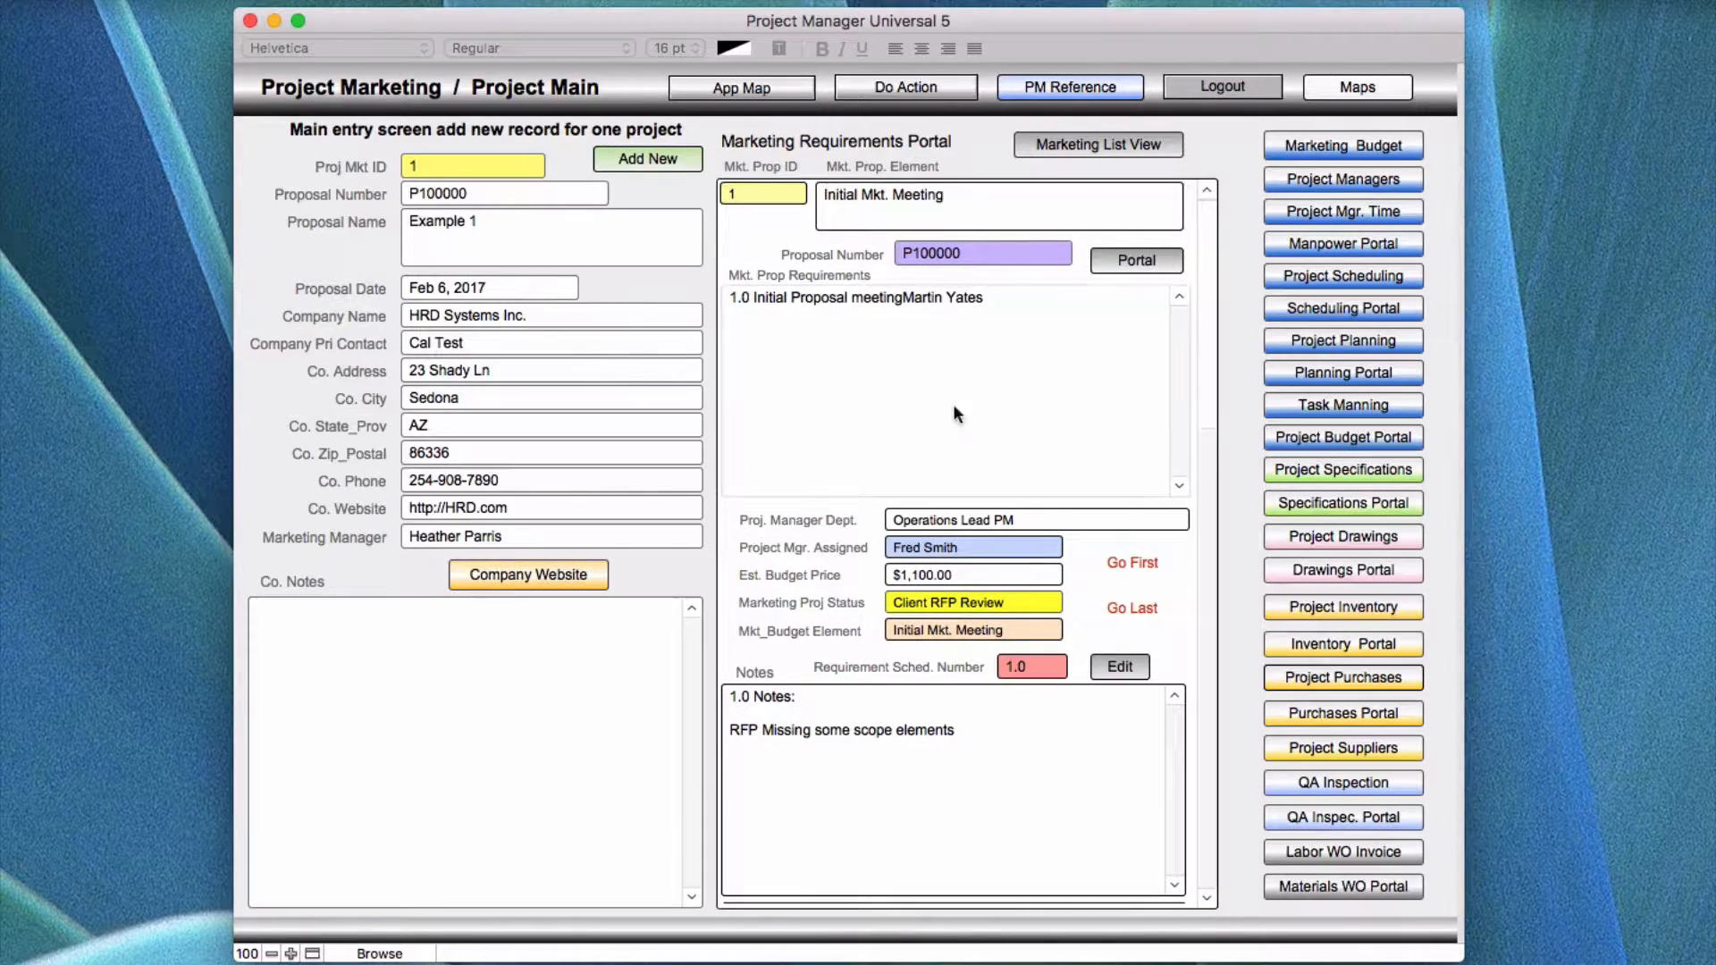
click(1306, 609)
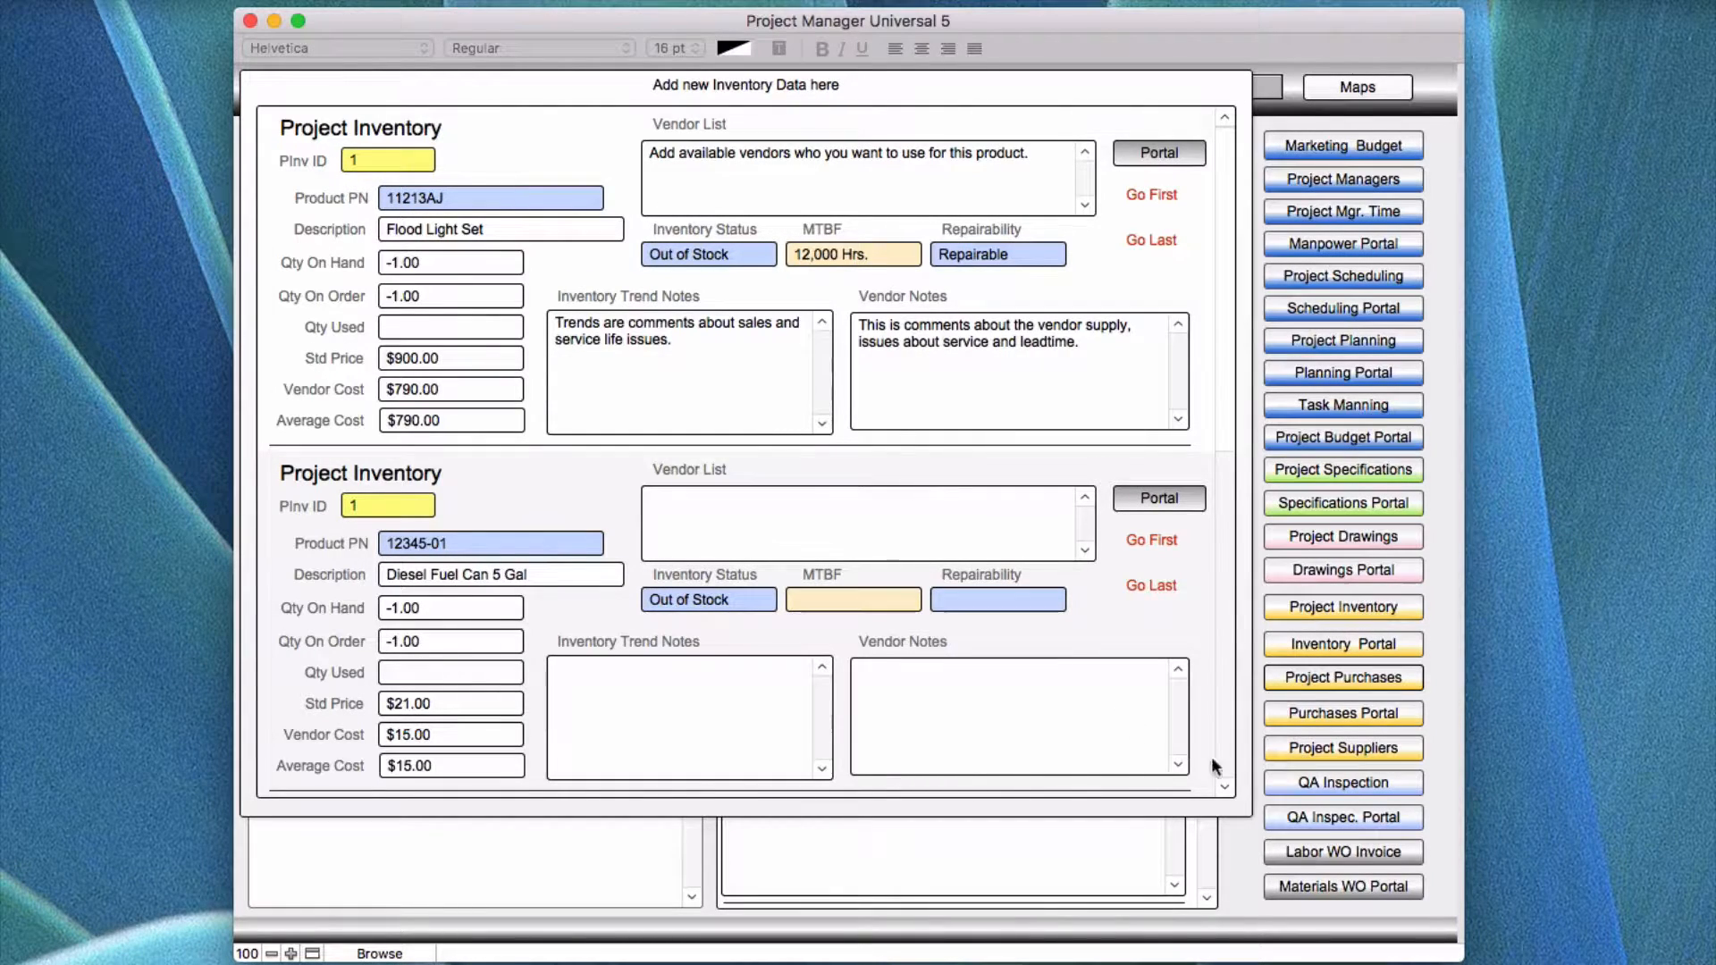
click(1228, 833)
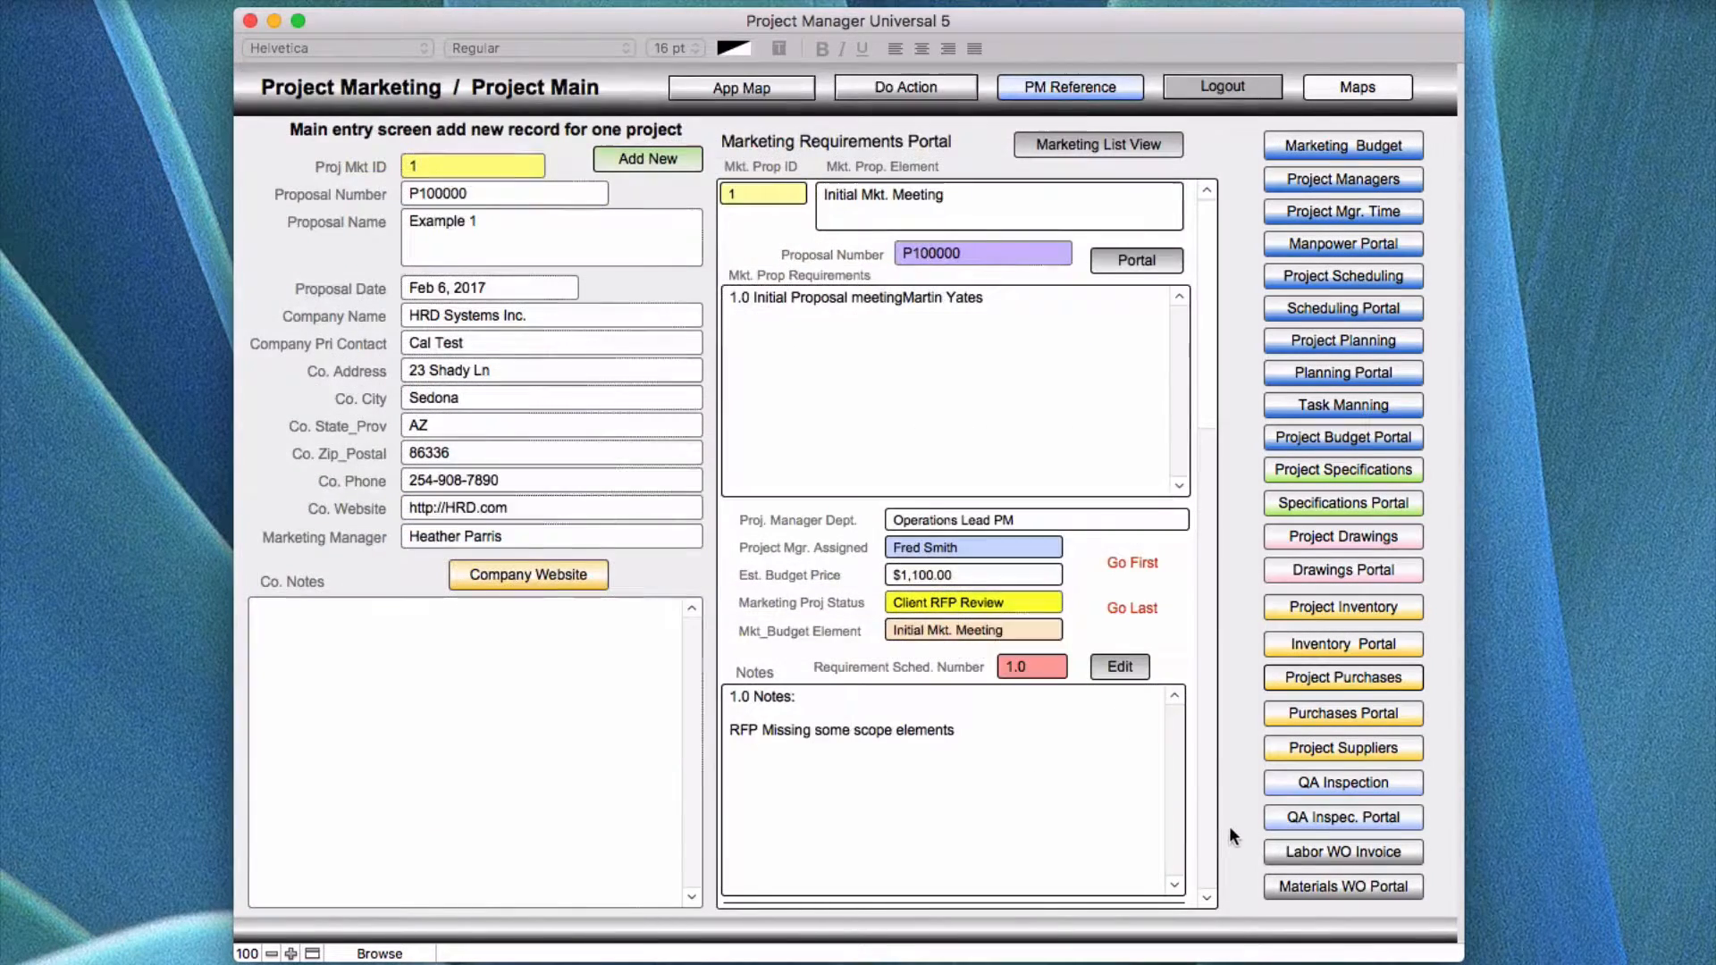
Step: Switch to the ABC Engineering Inc. project through the marketing list view and review its Project Inventory records
click(1061, 145)
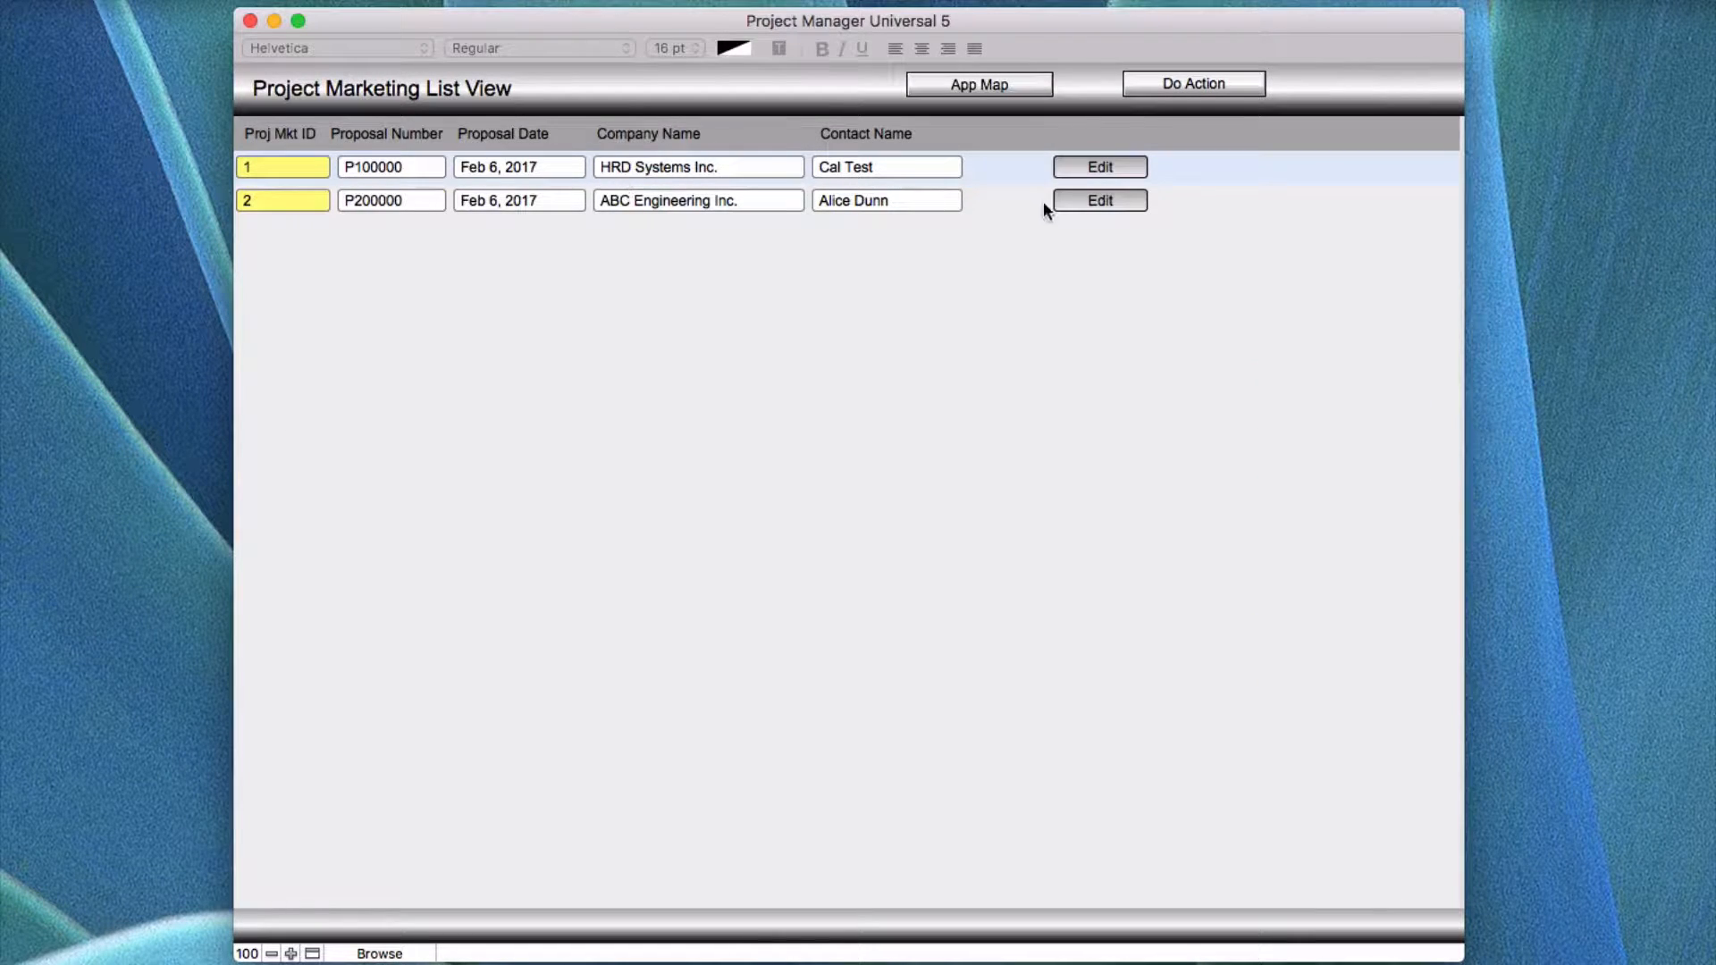
click(1091, 200)
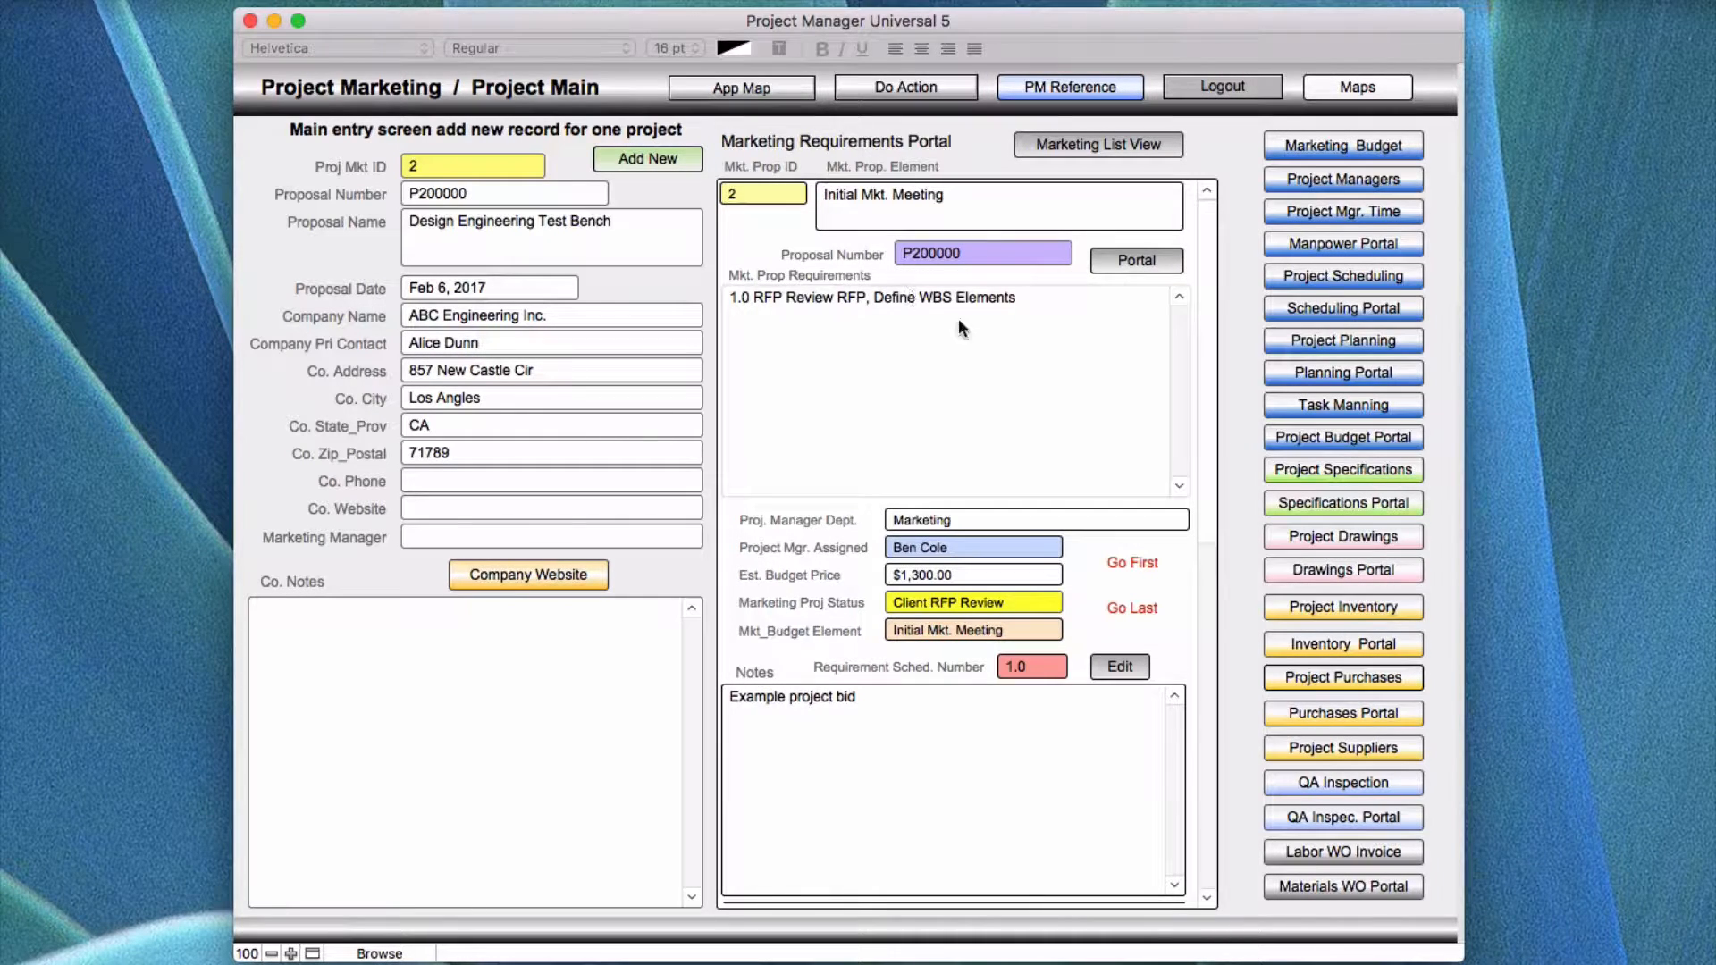
click(1311, 606)
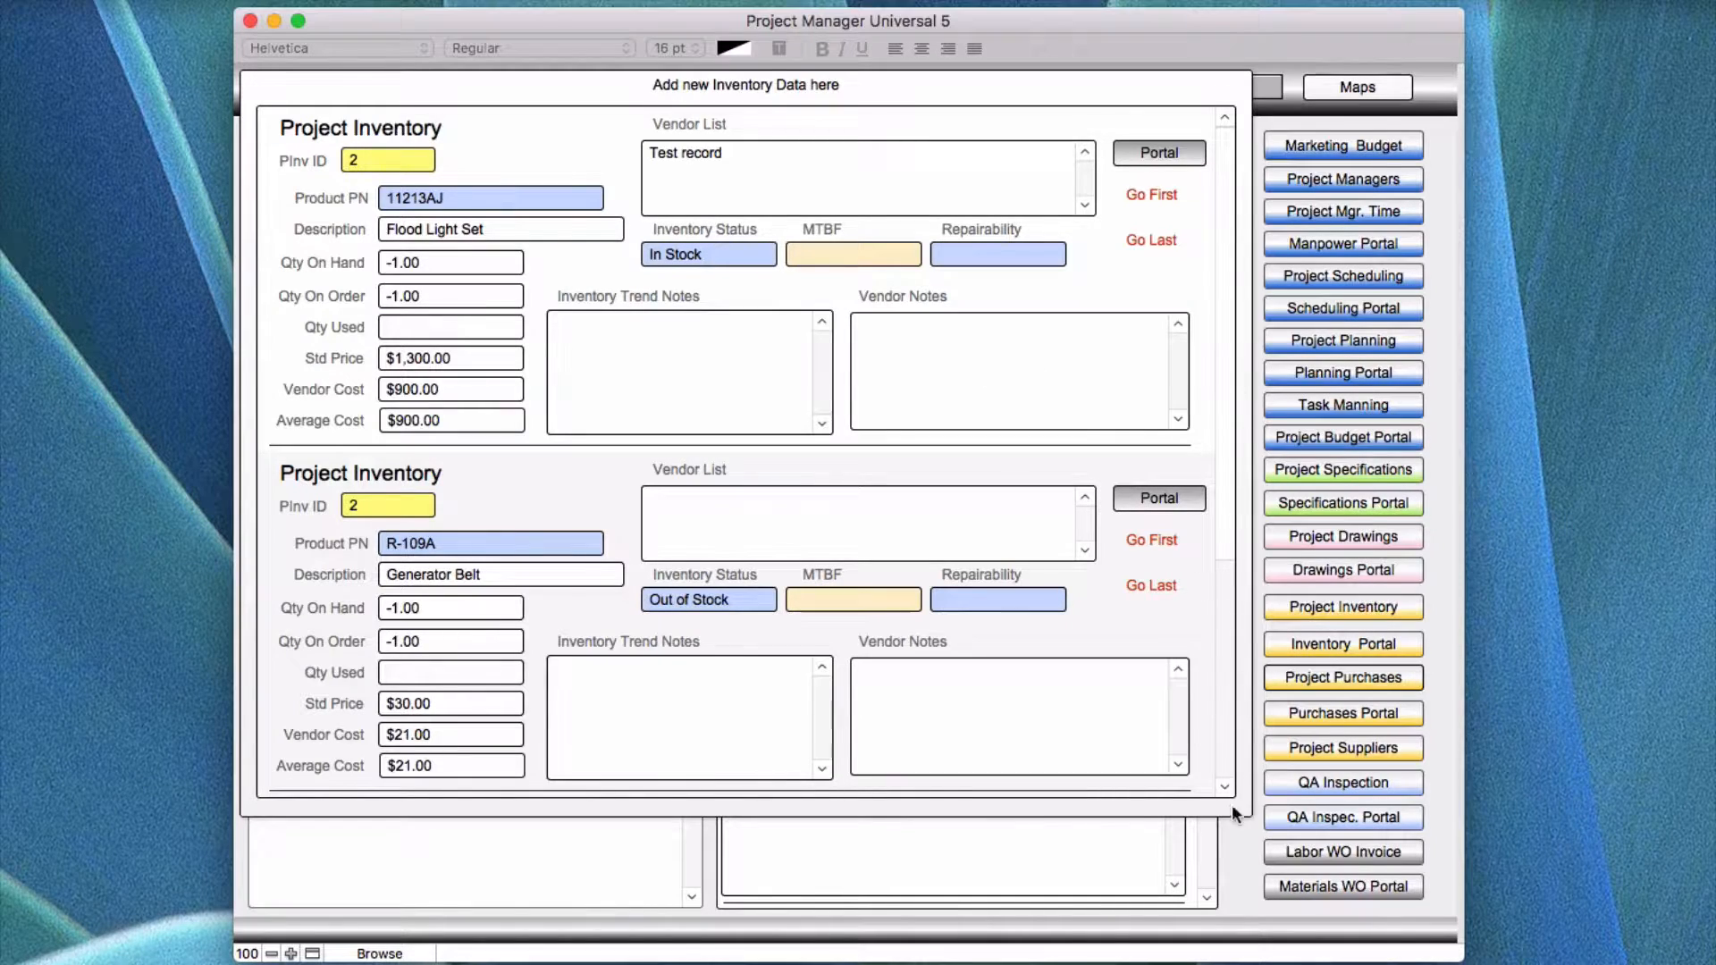
click(1226, 846)
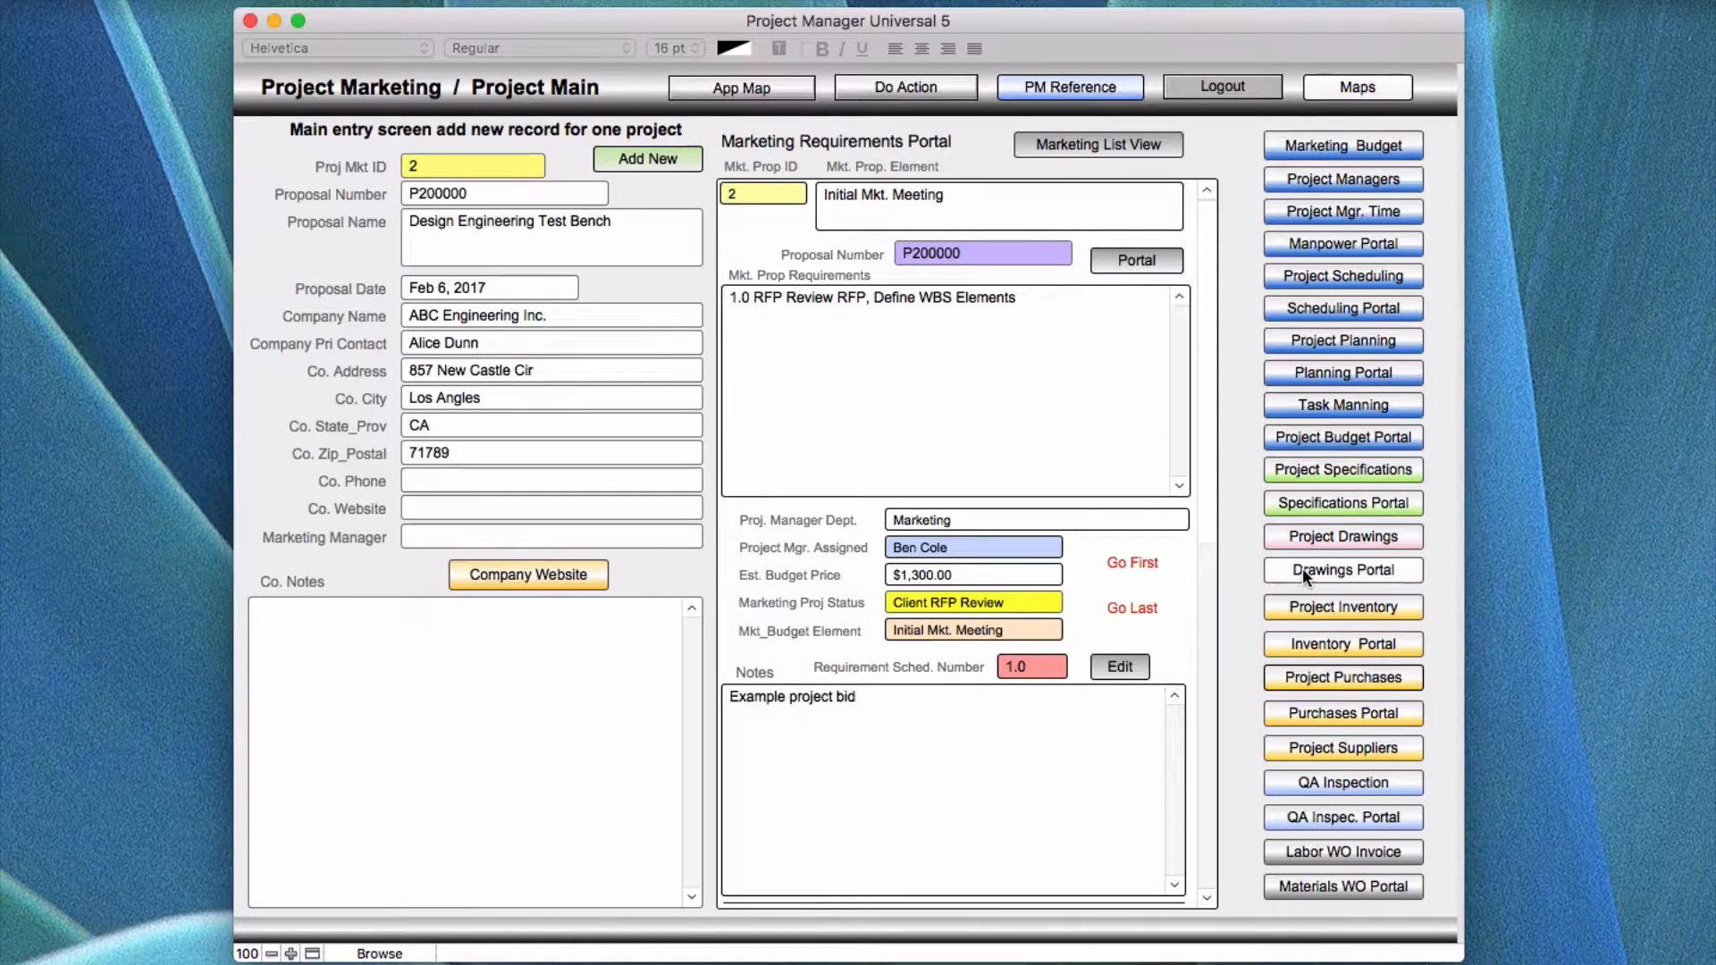
Step: Return to the HRD Systems Inc. project through the marketing list view and open its Project Inventory
click(1096, 144)
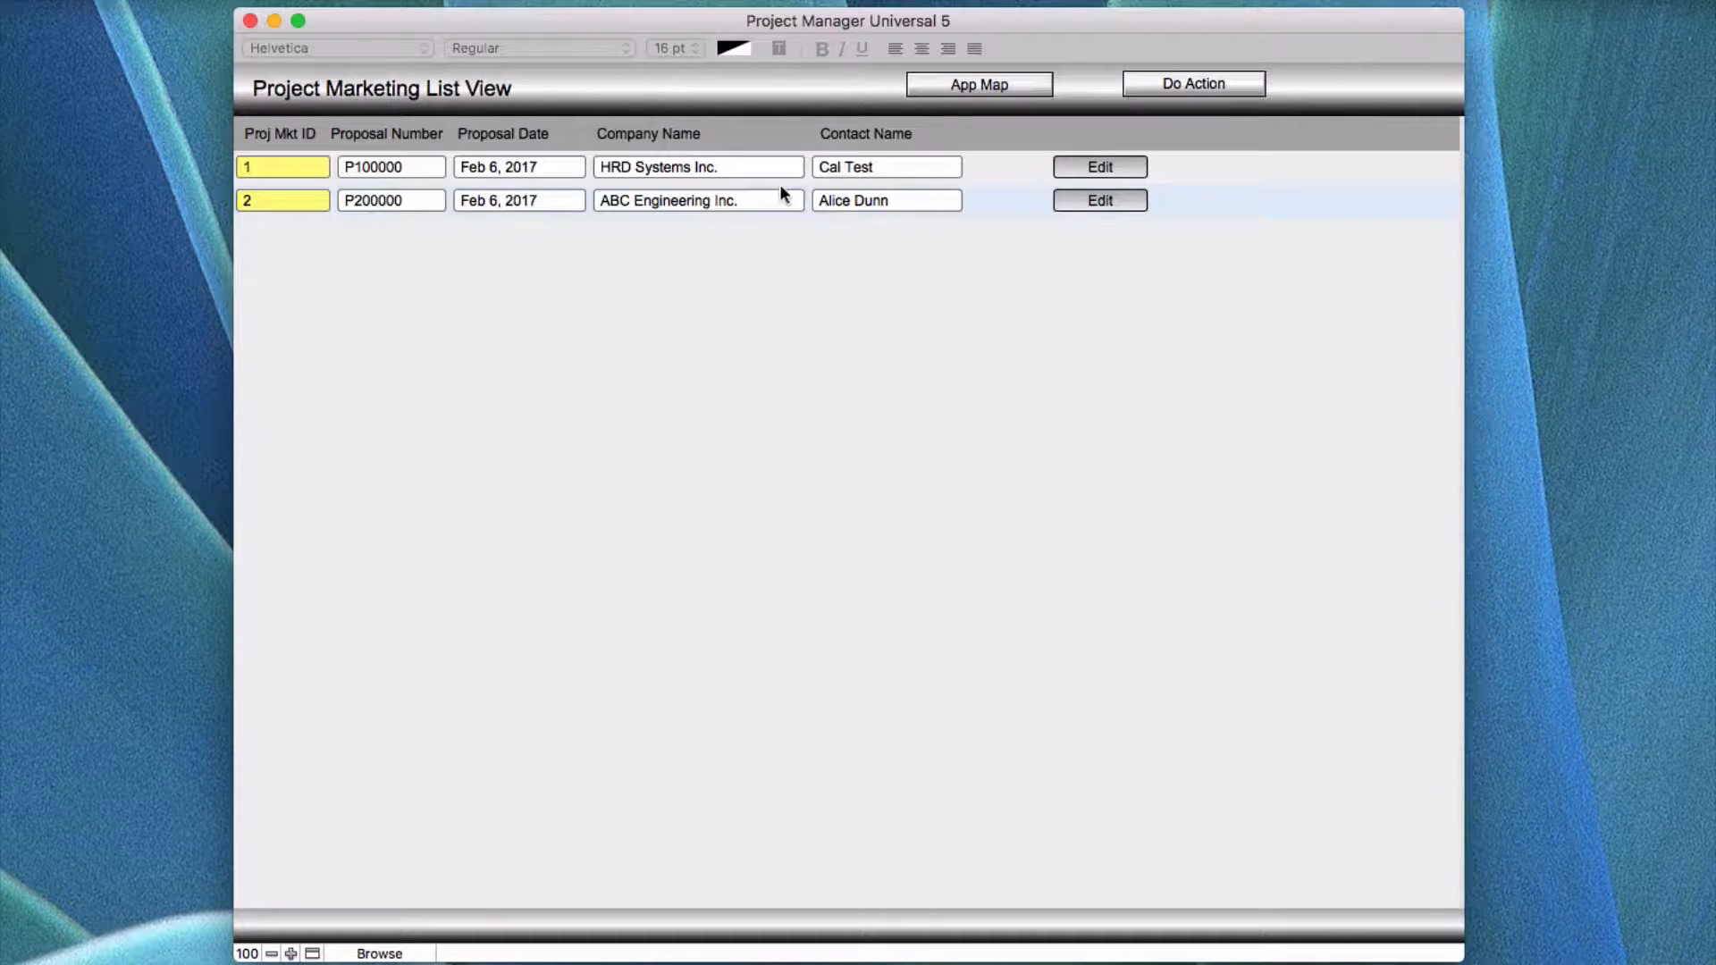
click(1091, 166)
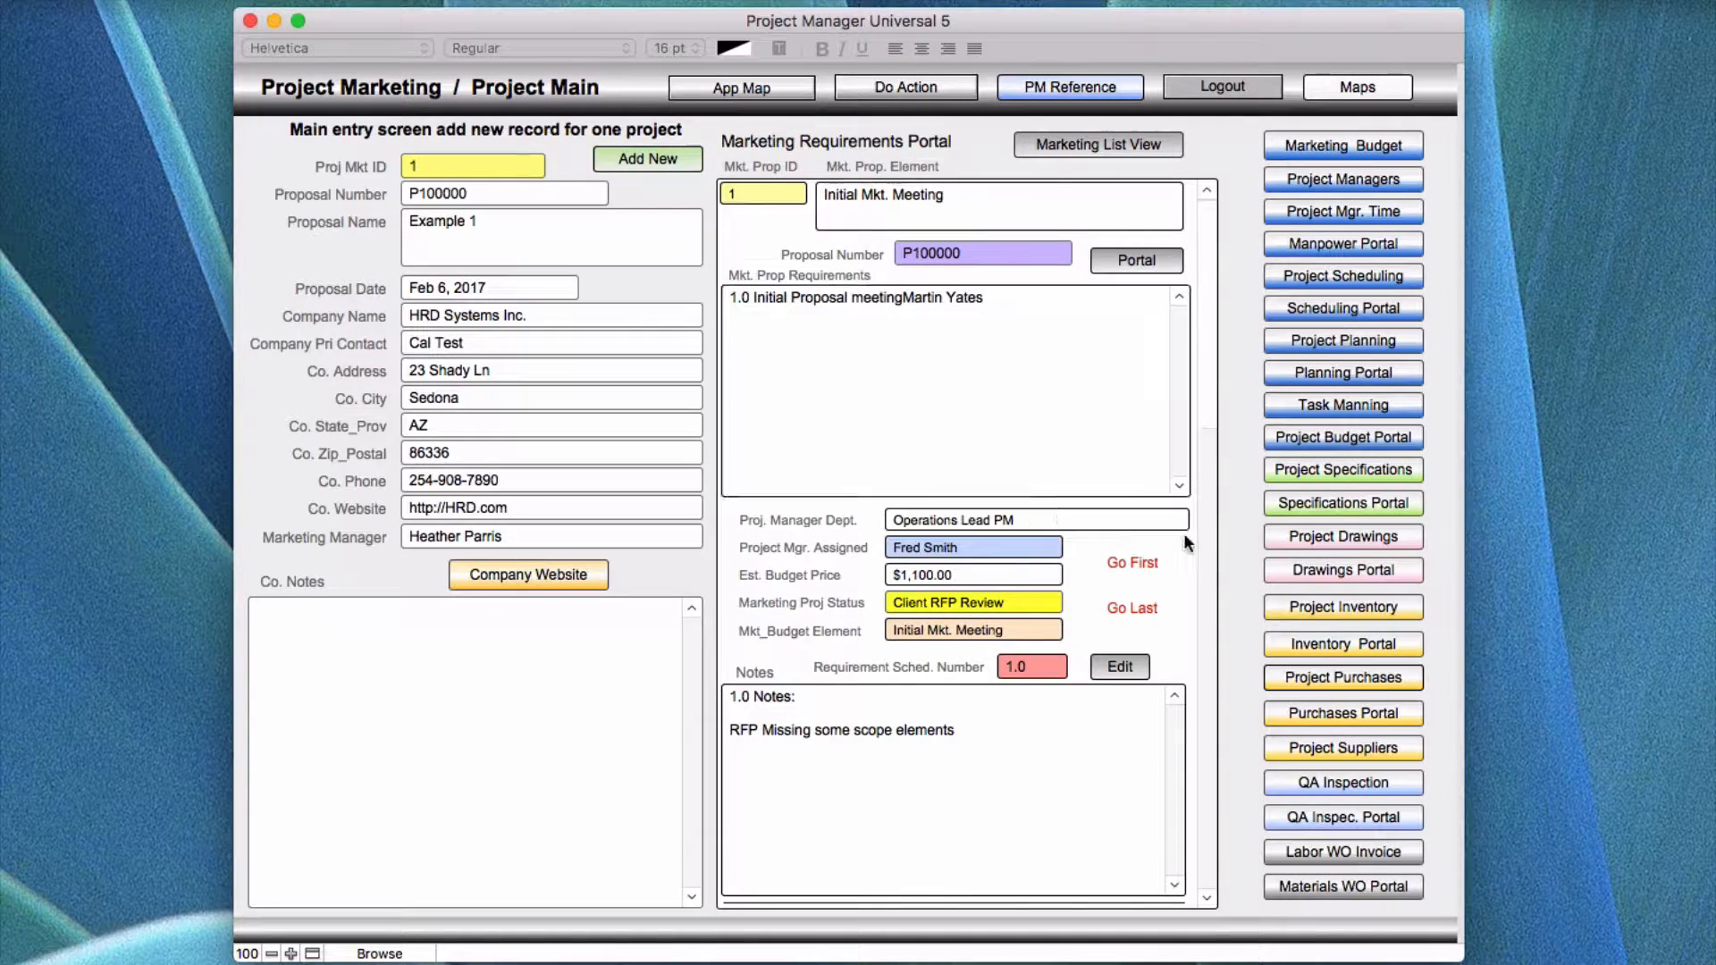
click(1318, 608)
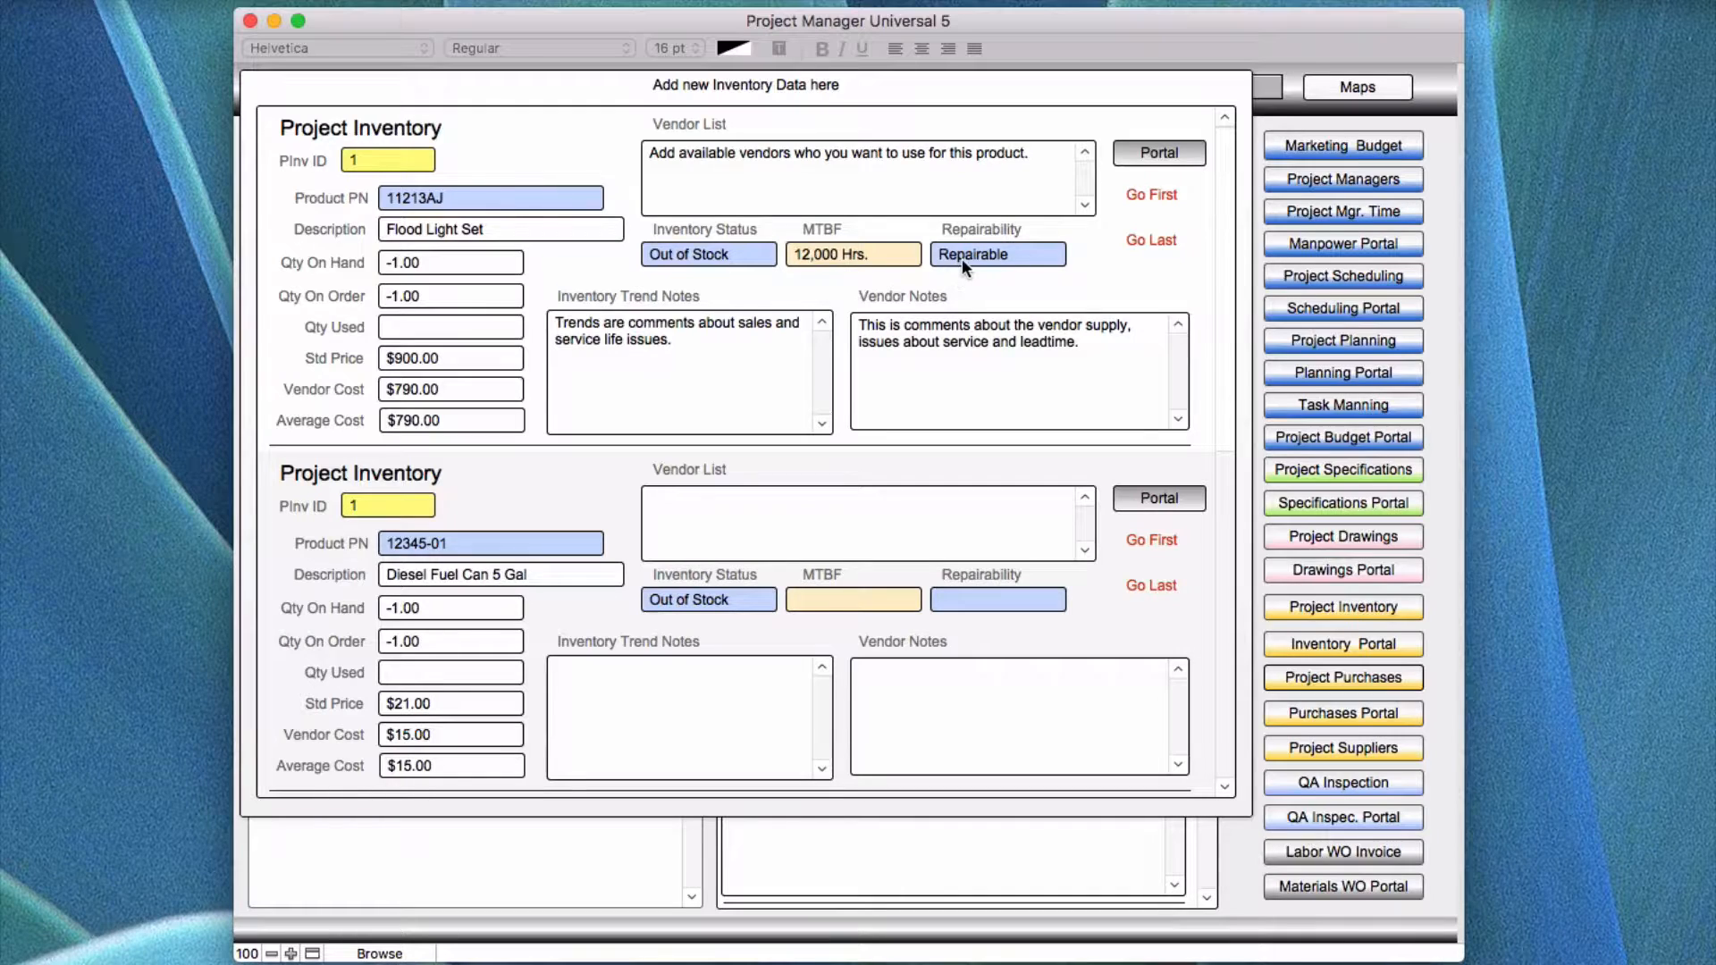
Step: Examine the Repairability choices and the Inventory Status value list of the Flood Light Set record, and cancel the list edit
click(1037, 256)
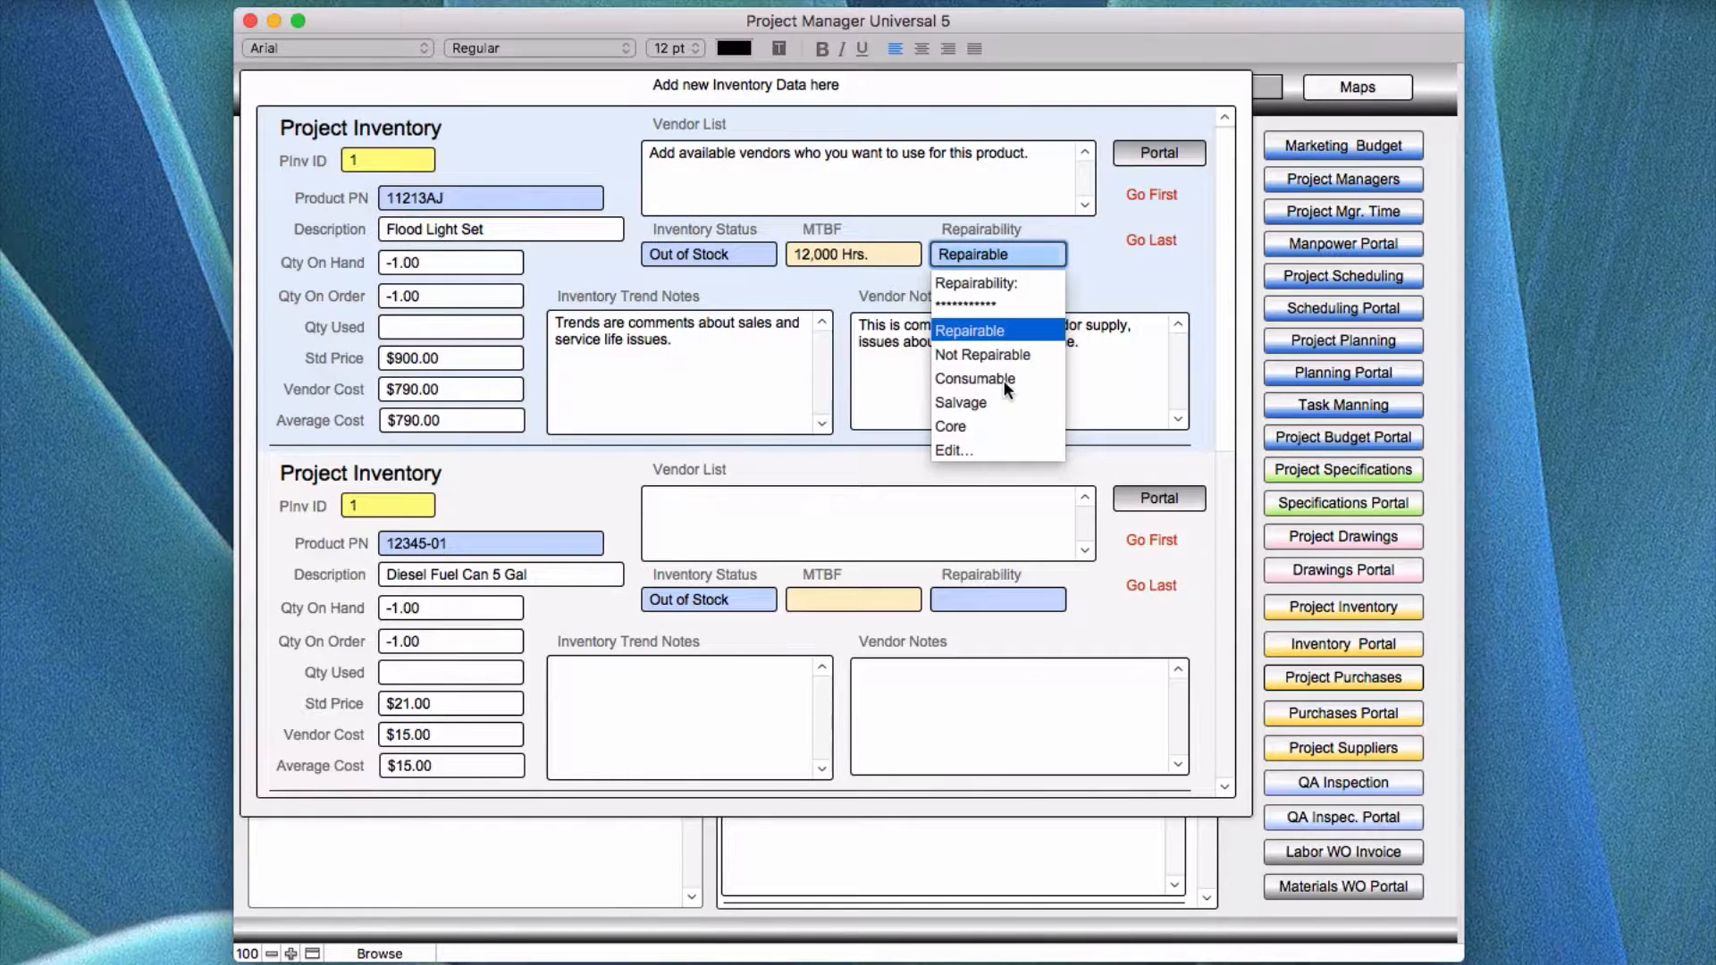
click(808, 279)
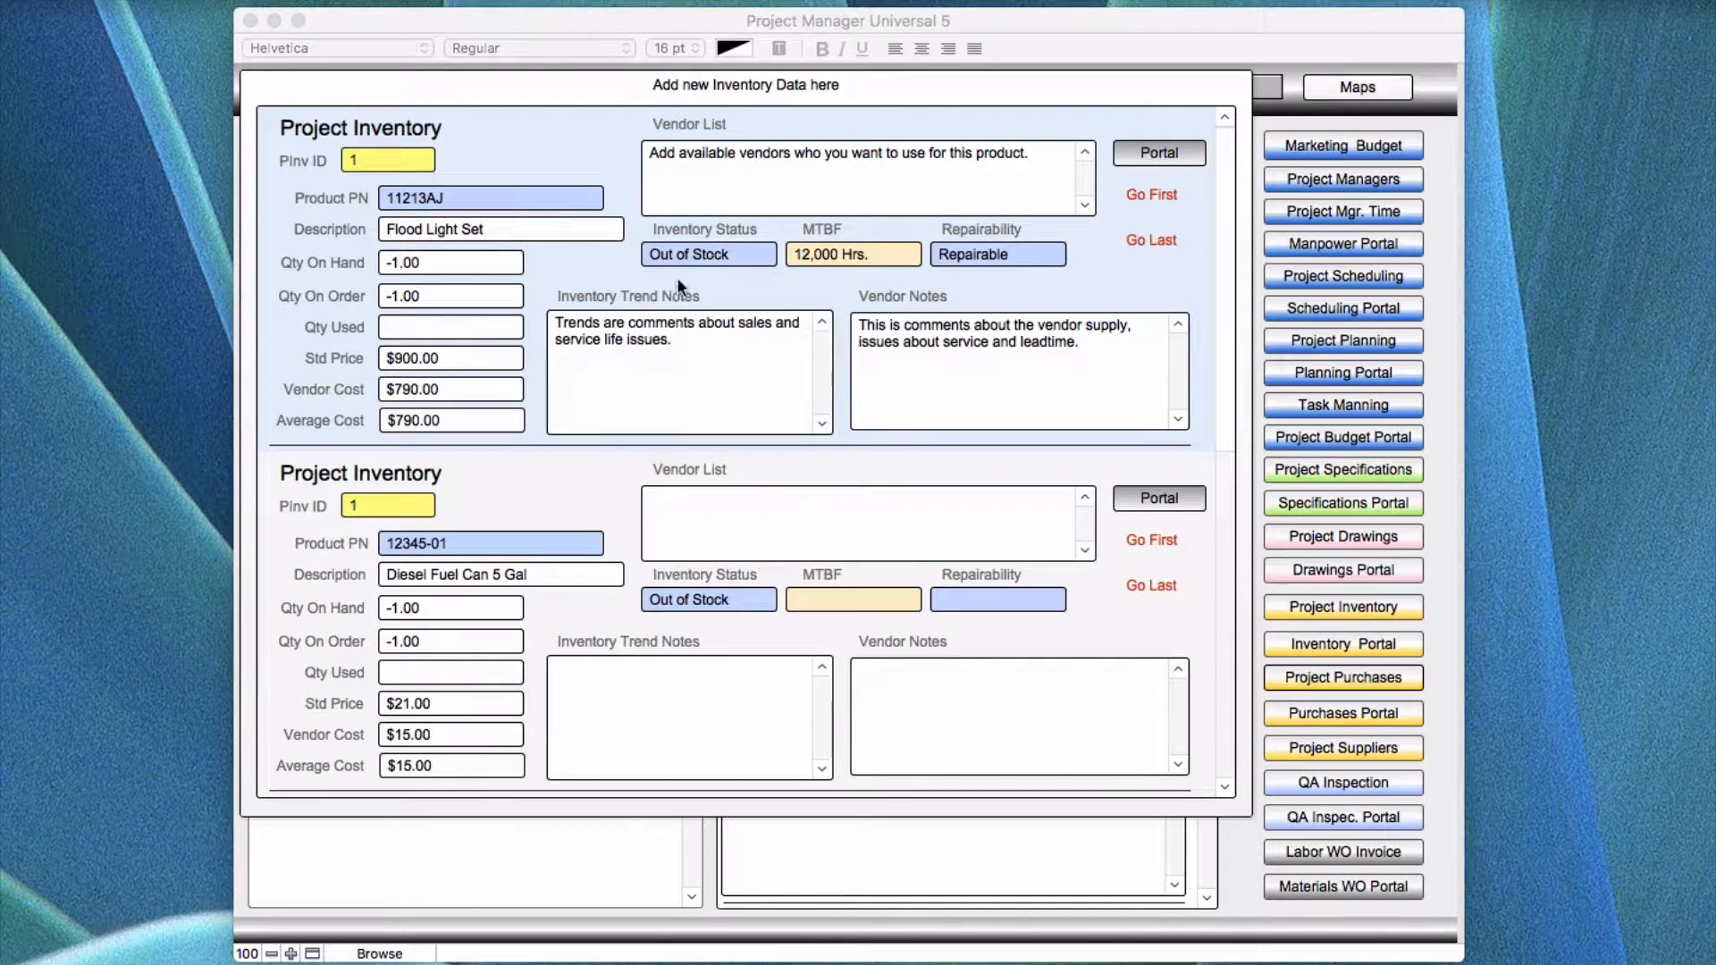
click(684, 256)
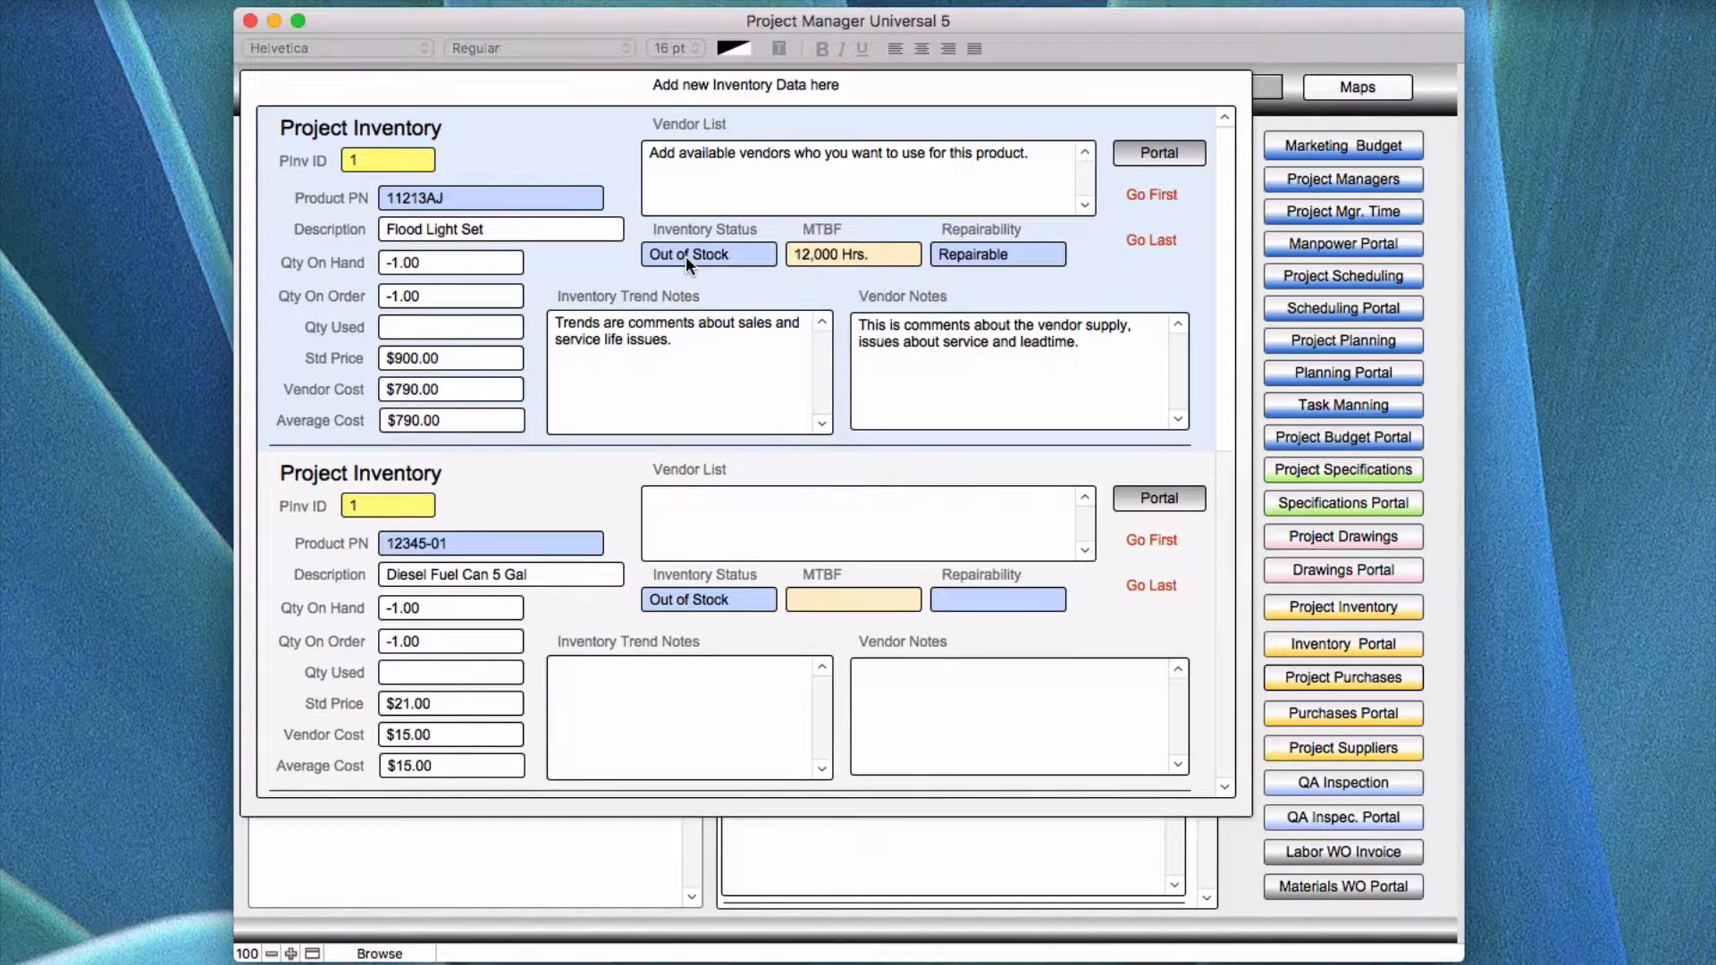
click(686, 254)
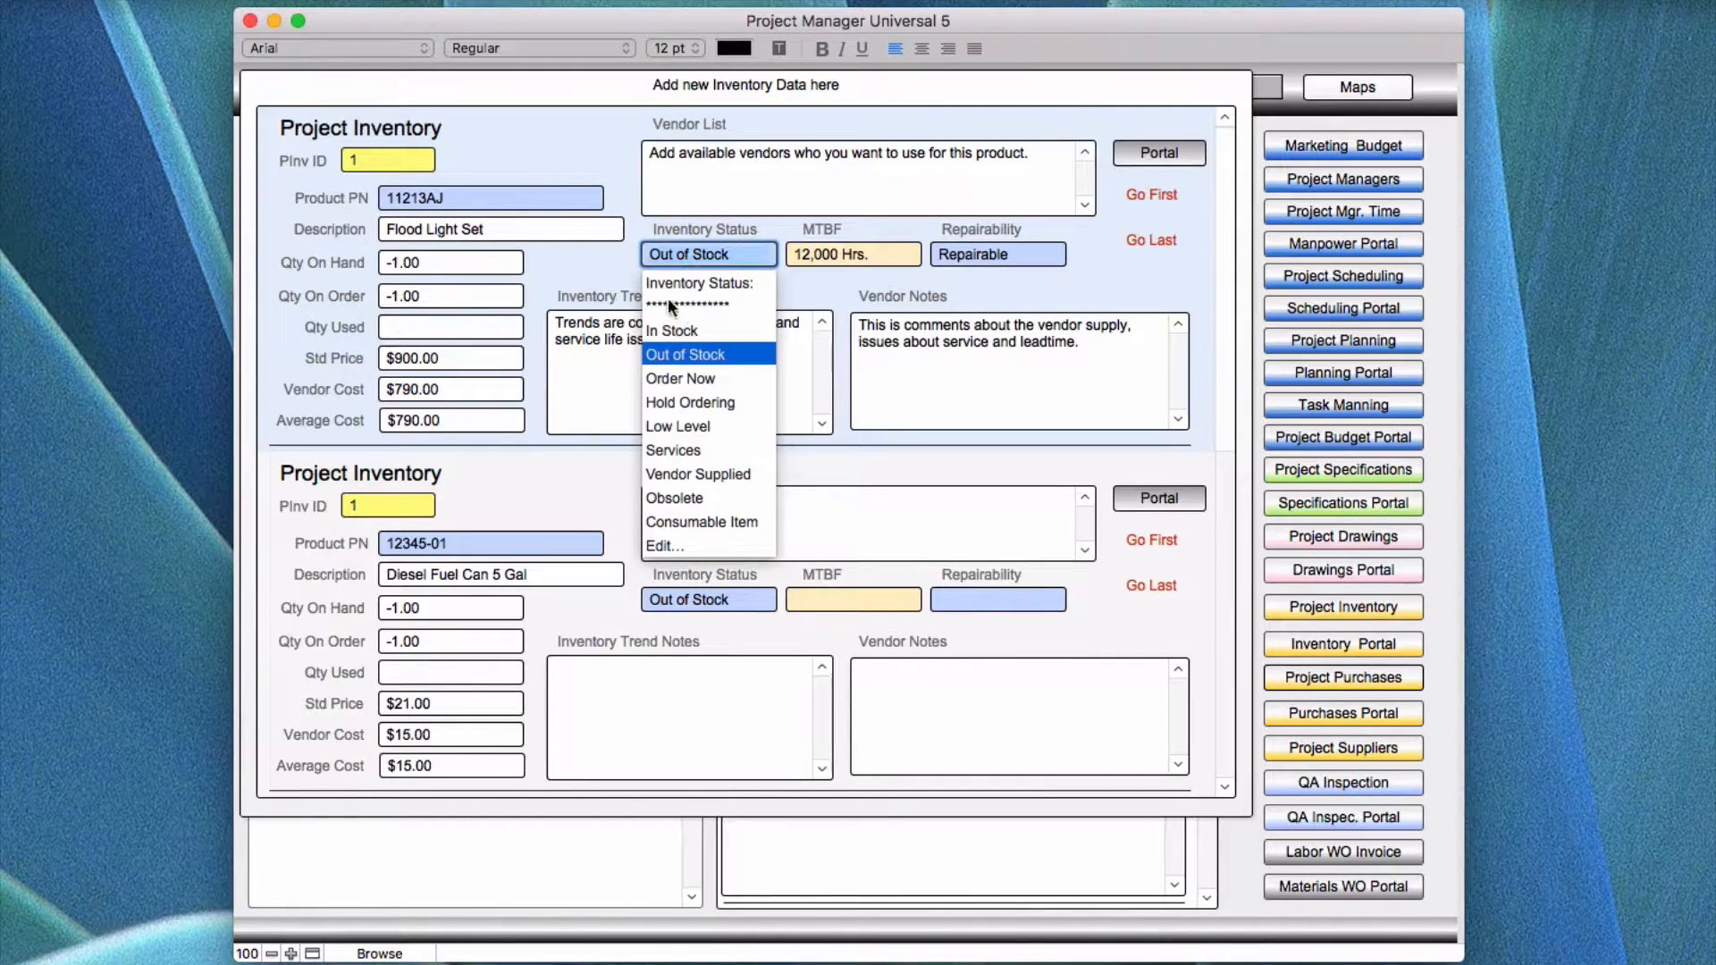
click(659, 543)
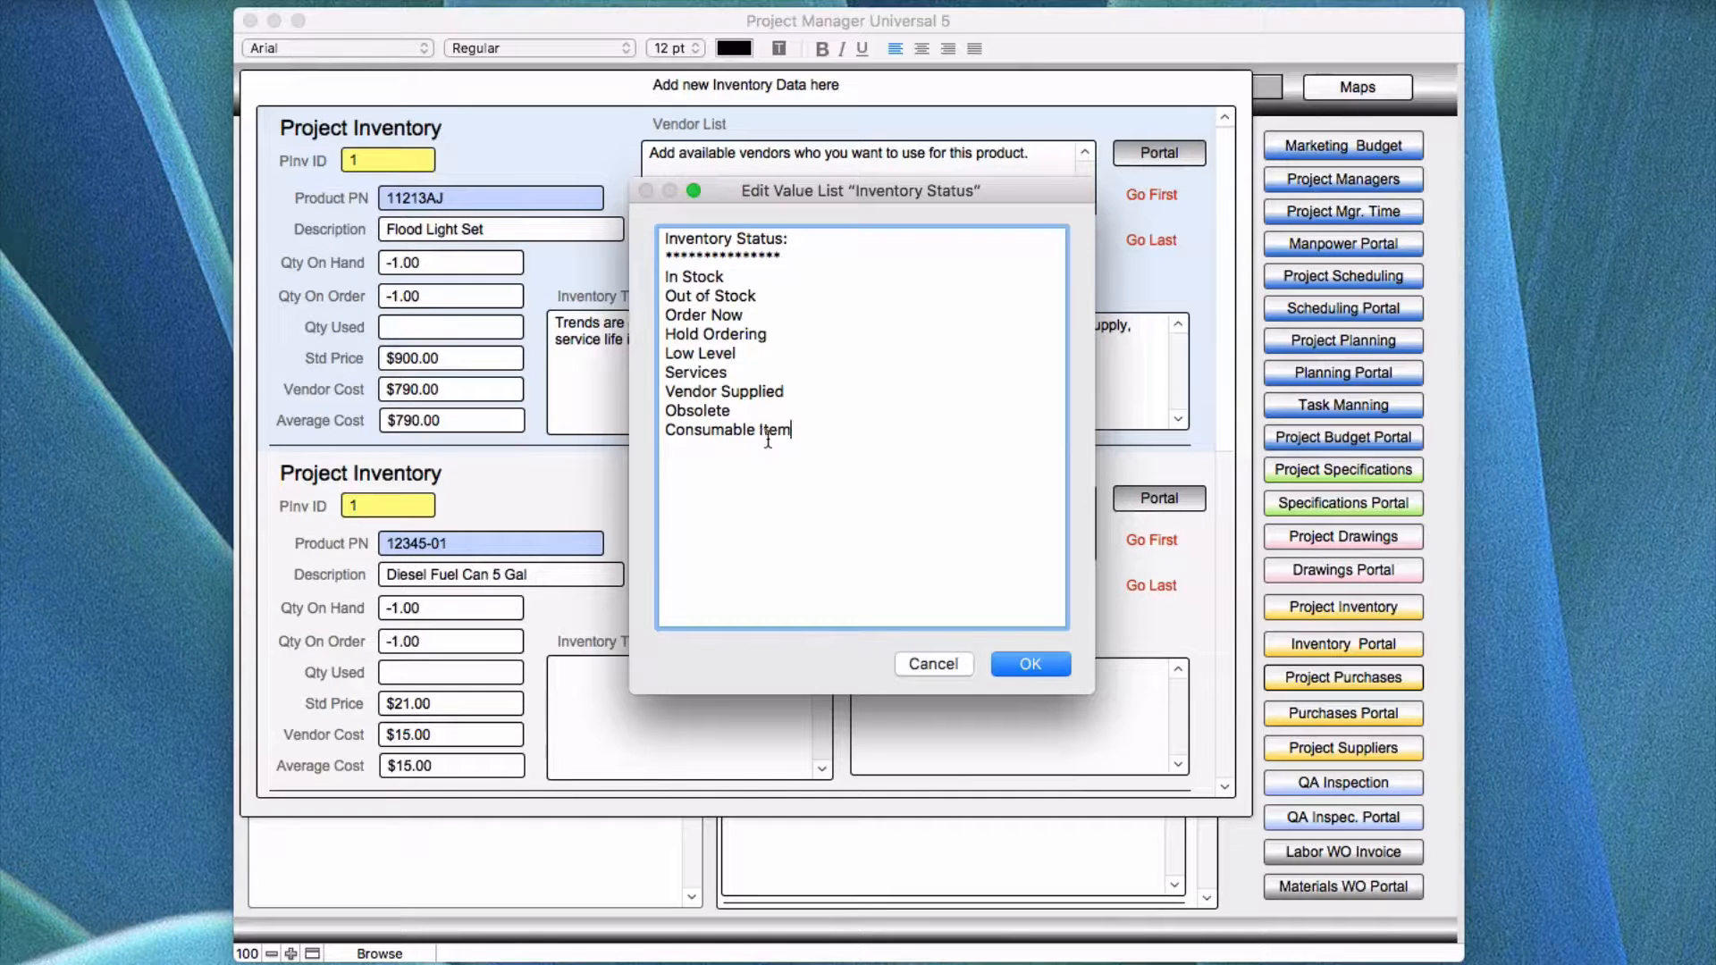
click(929, 662)
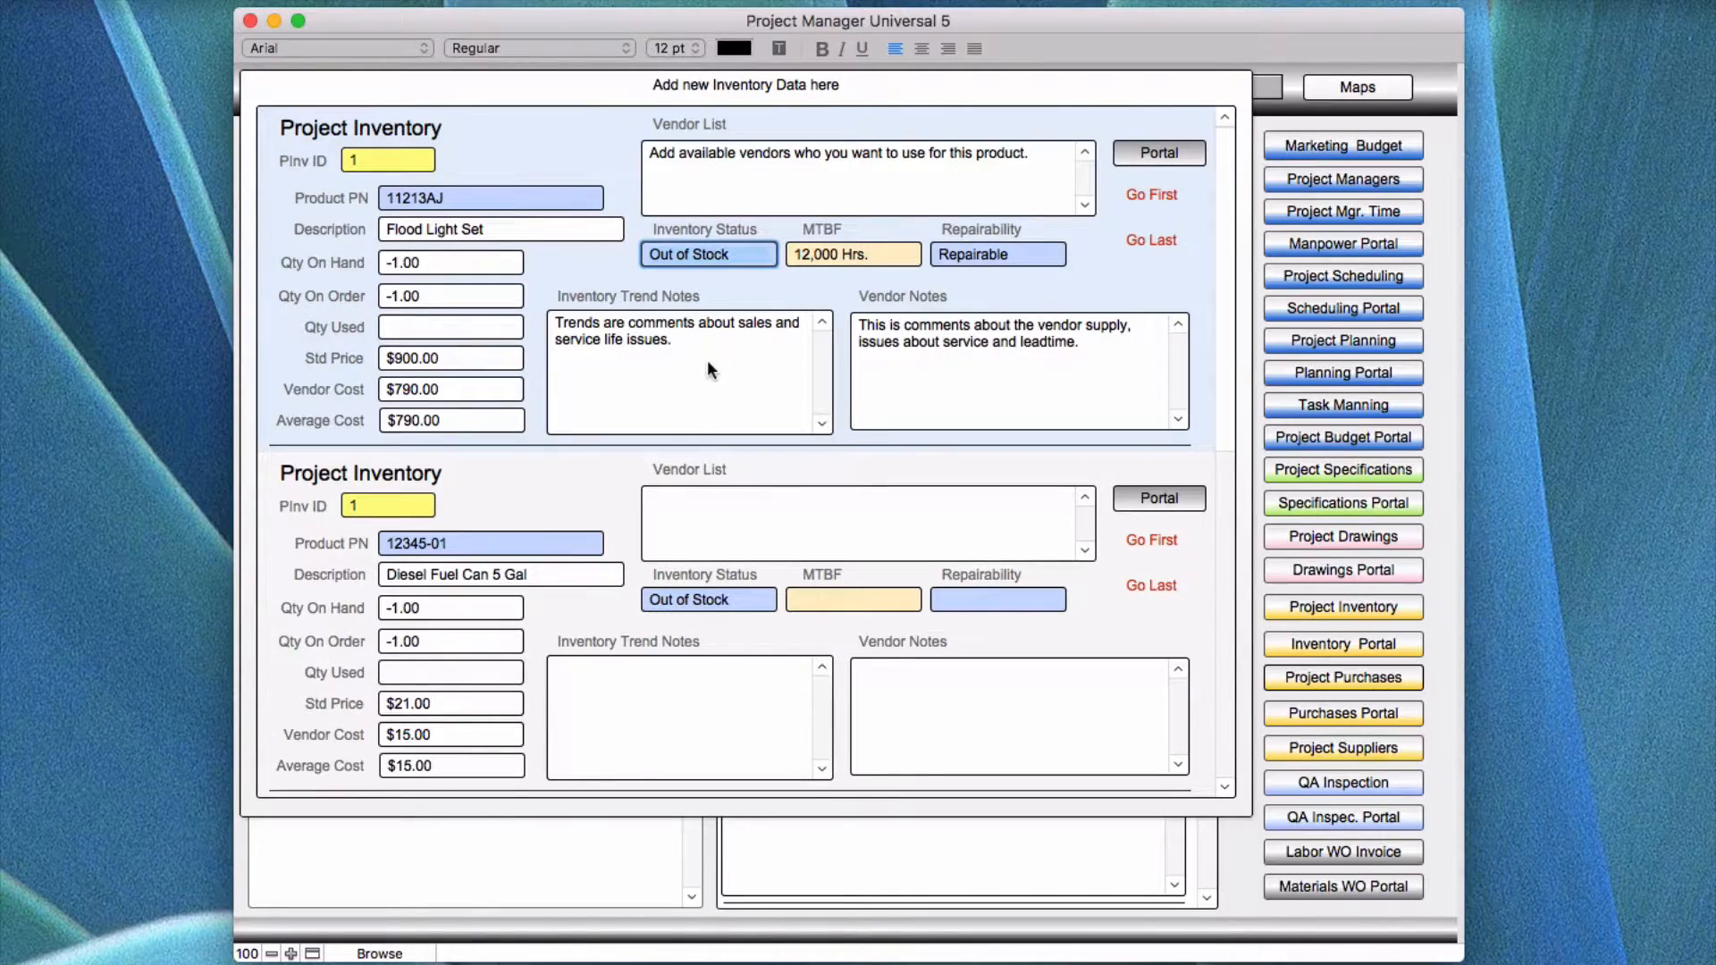
Step: Look through the project's inventory records down to the Drawing Services item and return to the first record
scroll(705, 563, down, 3)
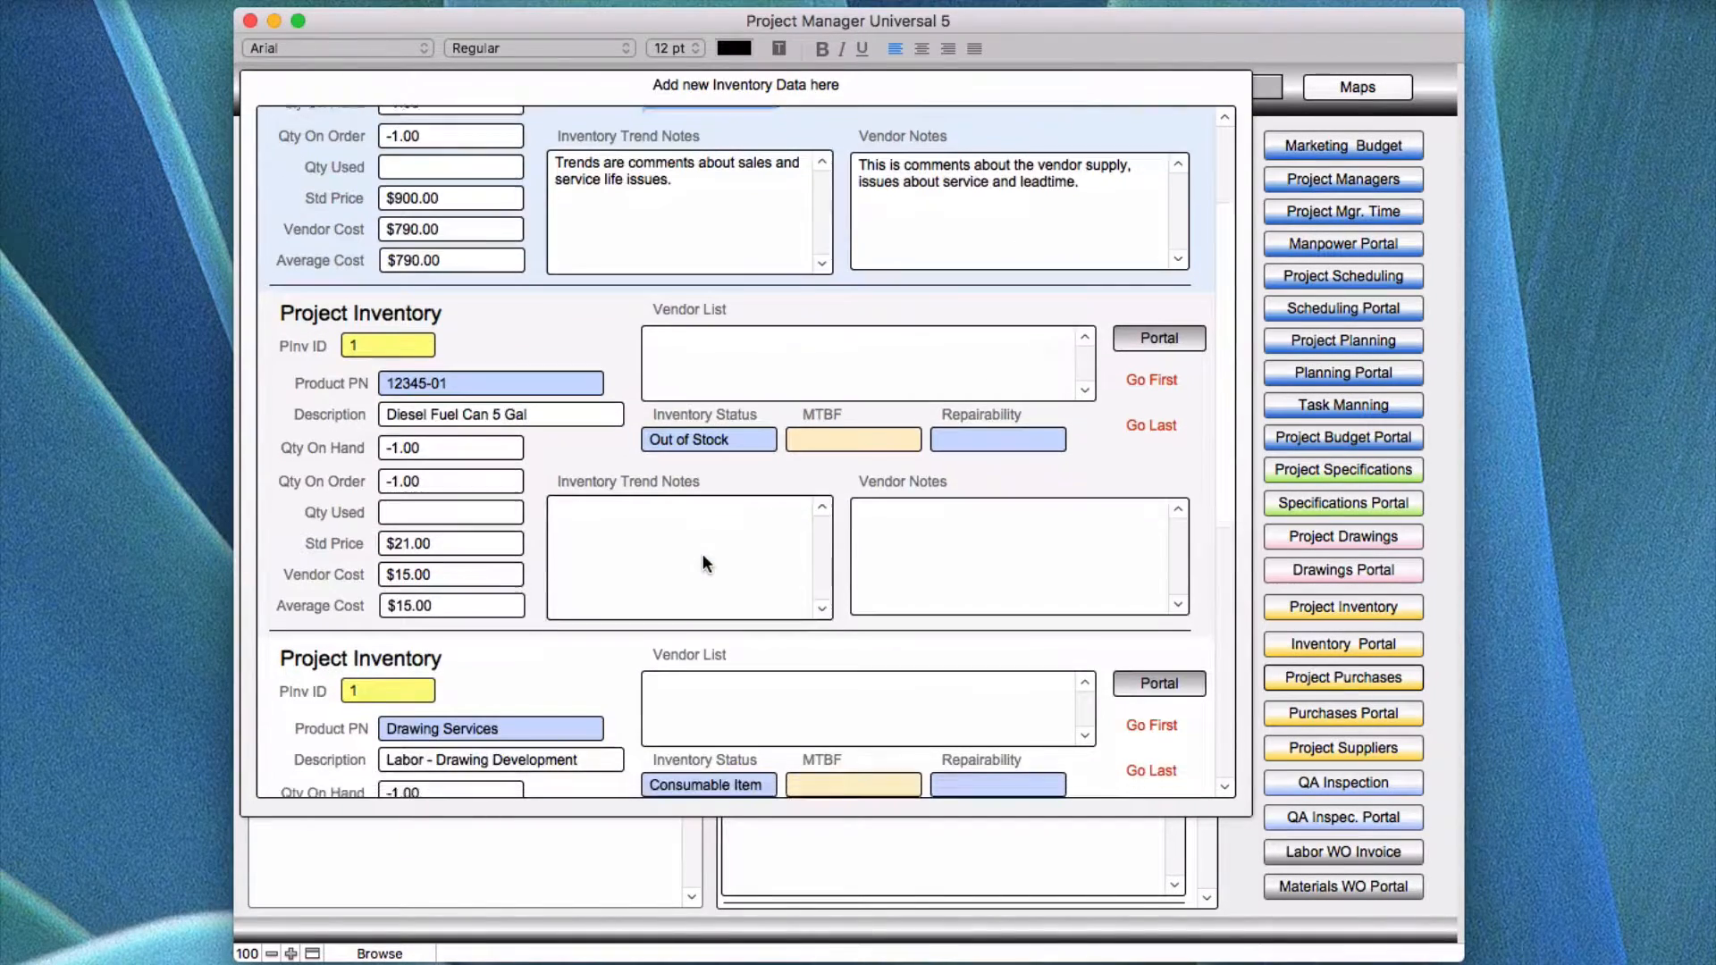
scroll(702, 553, down, 3)
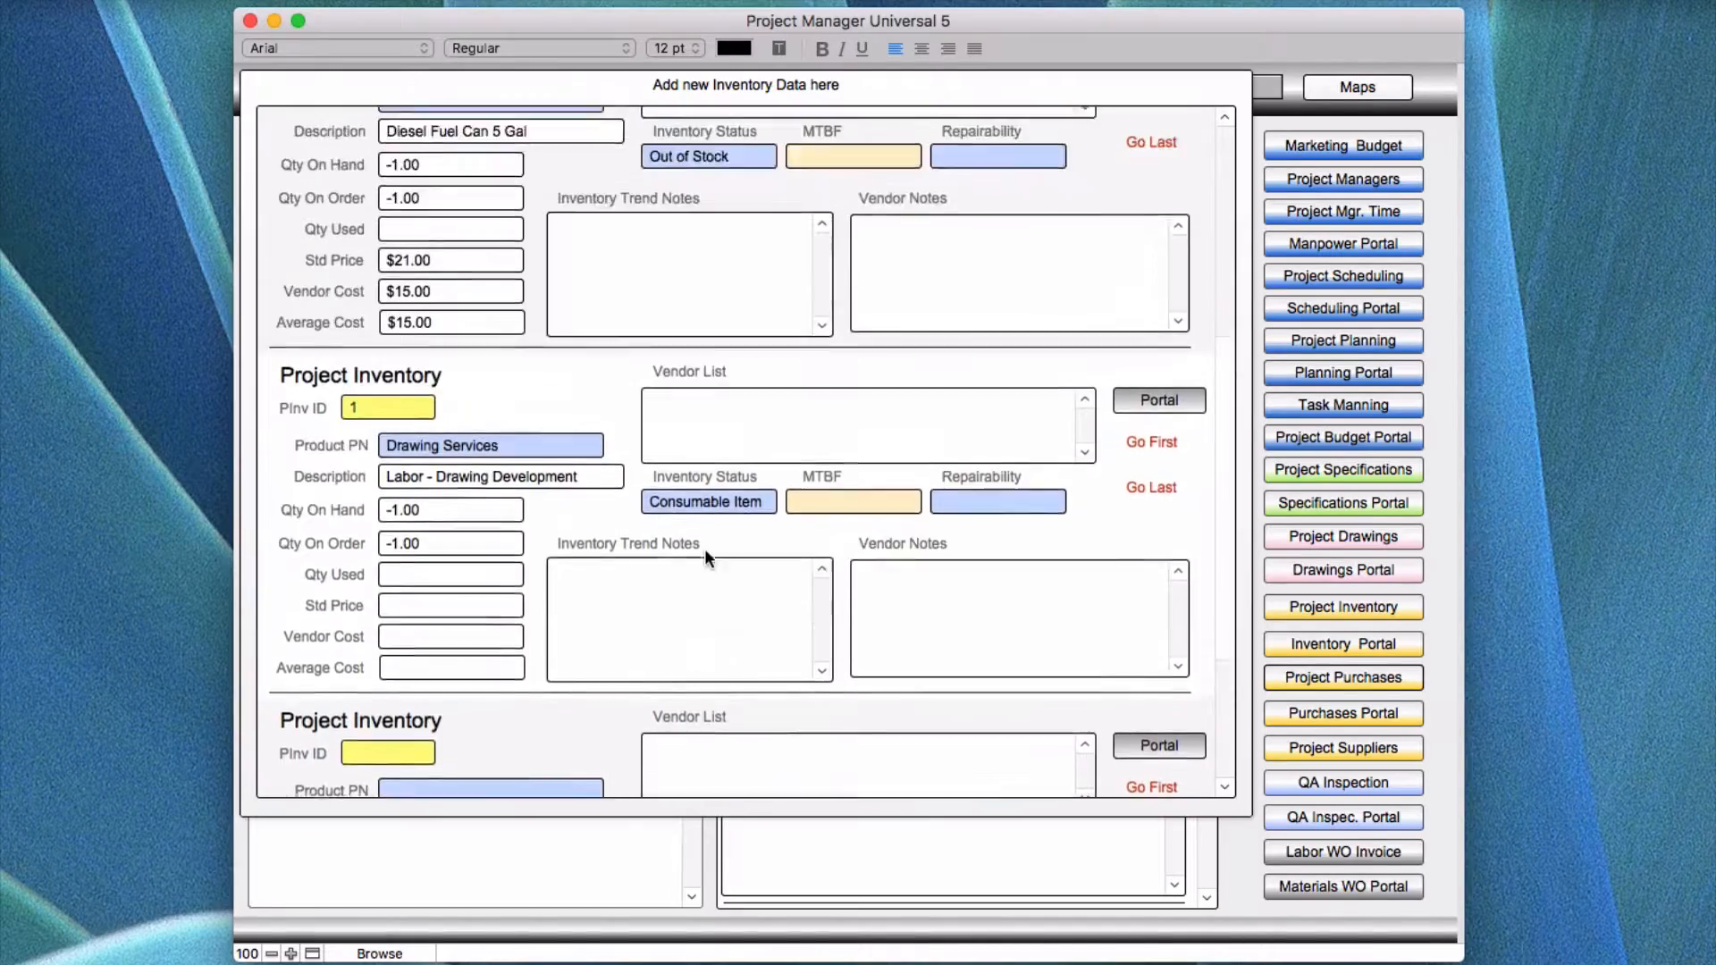
scroll(704, 549, up, 5)
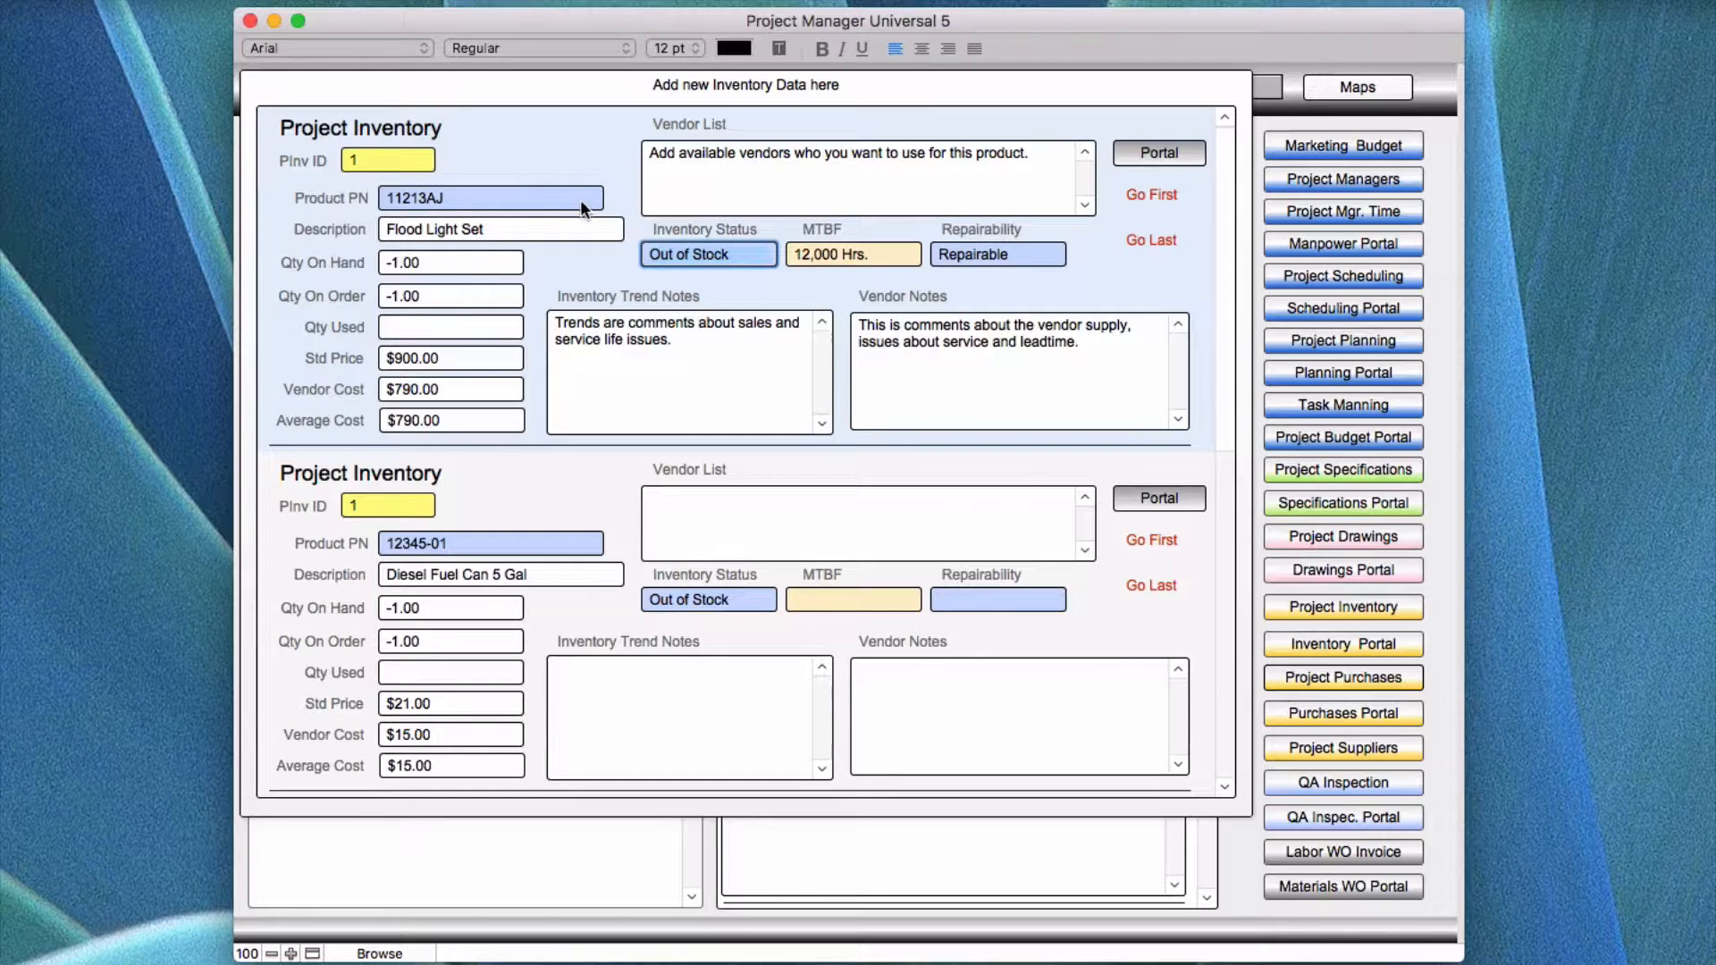
Step: Open the Flood Light Set's inventory usage screen and switch it to the Diesel Fuel Can 5 Gal item
click(1137, 152)
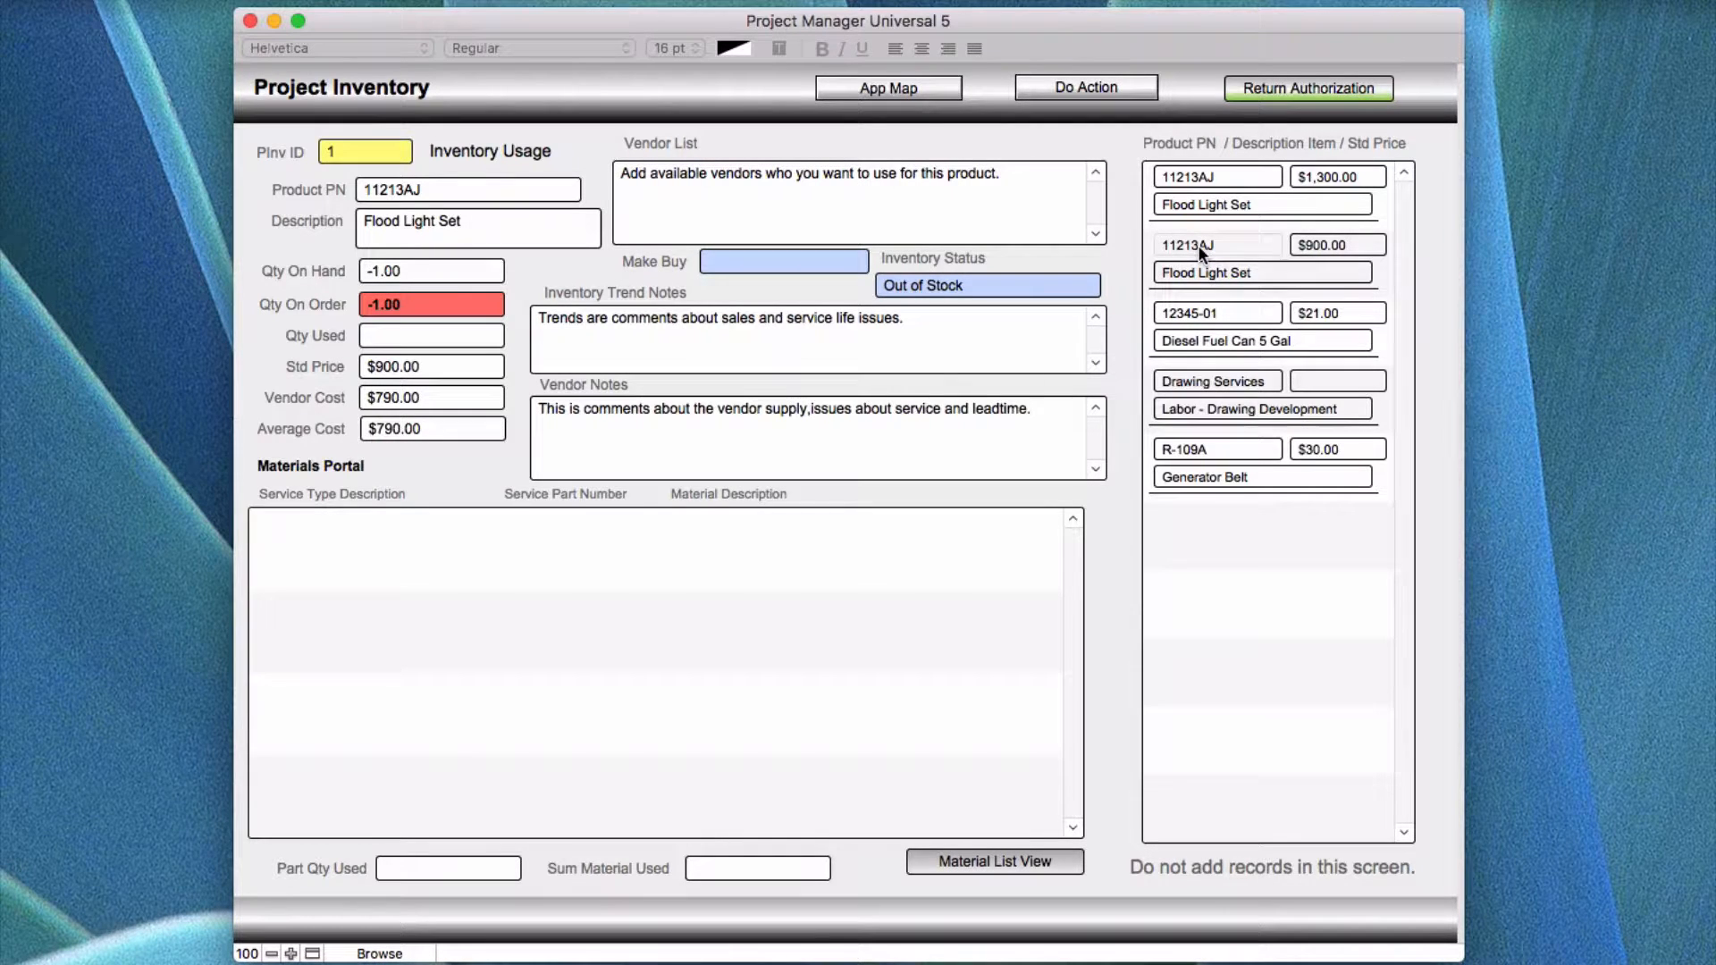
click(1299, 320)
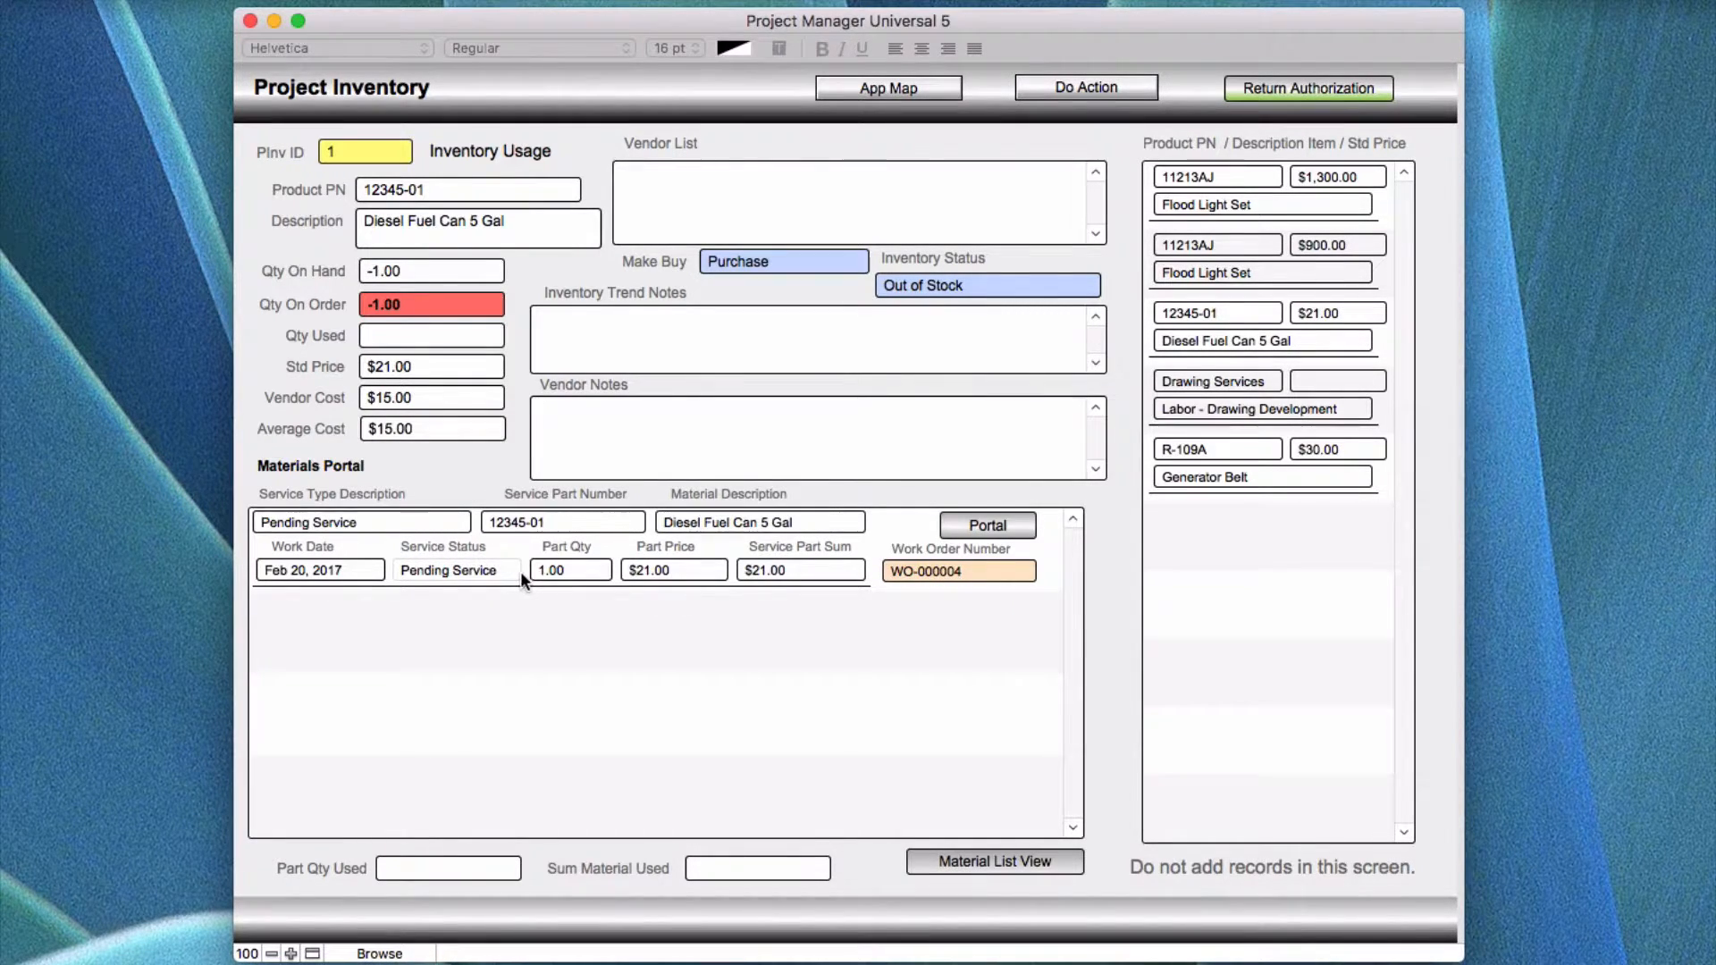
Step: Open the work order materials list view and look over the available record actions
click(984, 863)
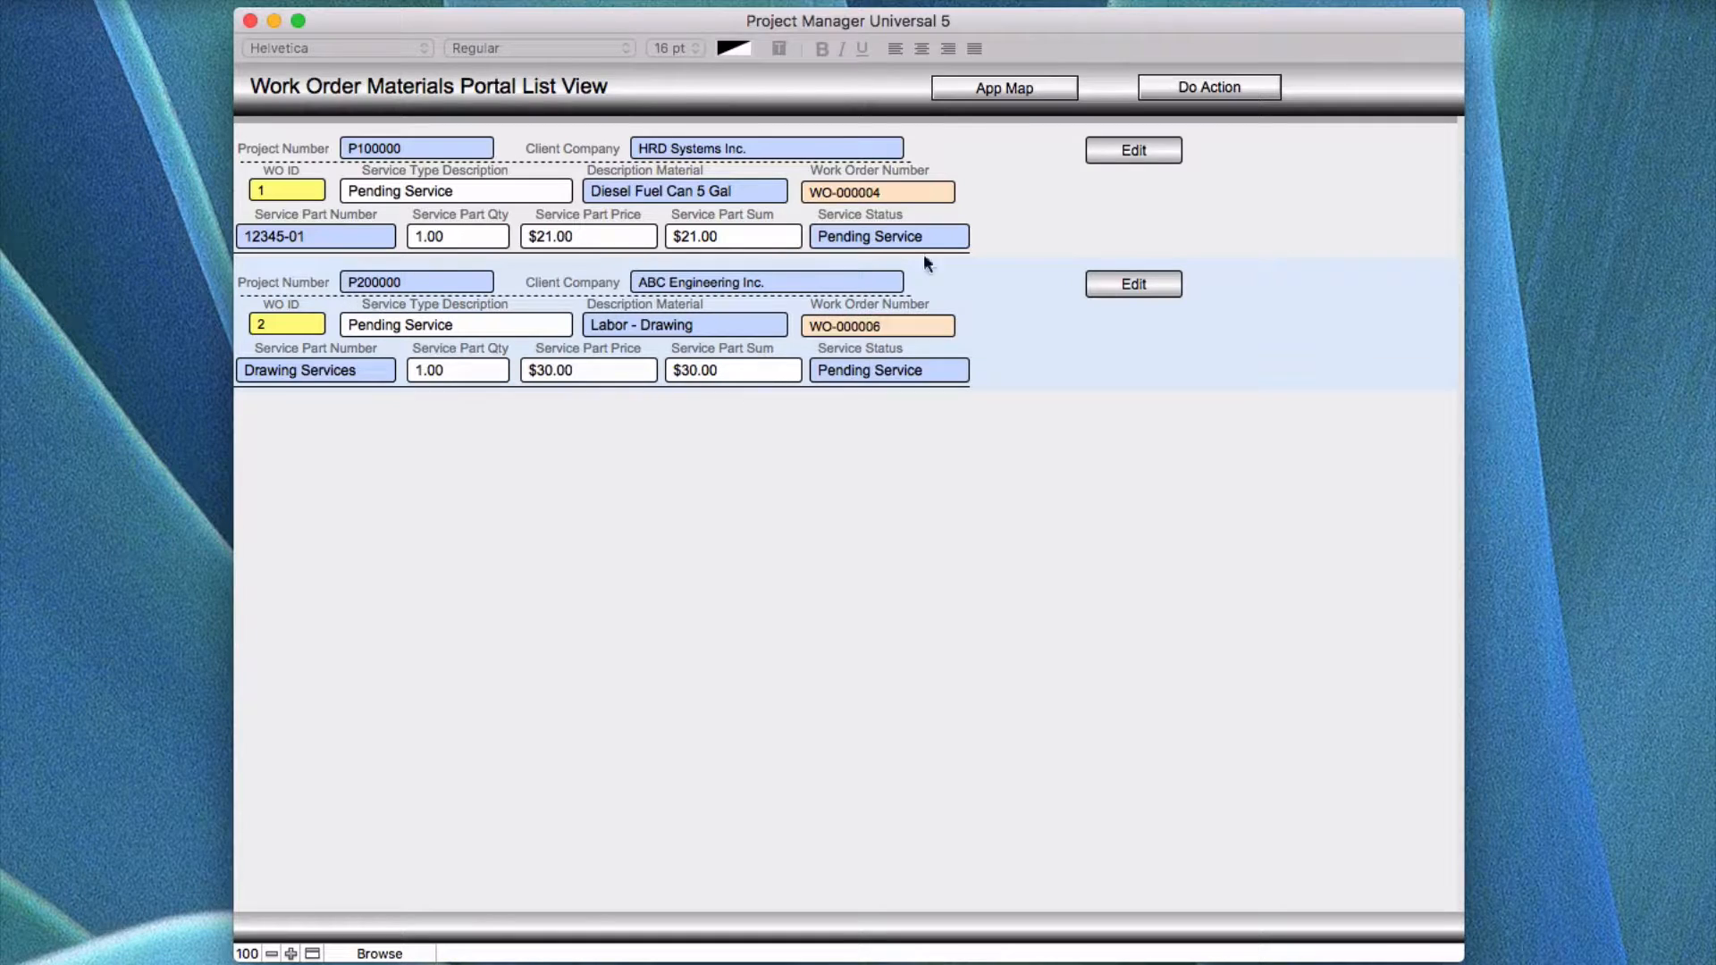
click(1209, 86)
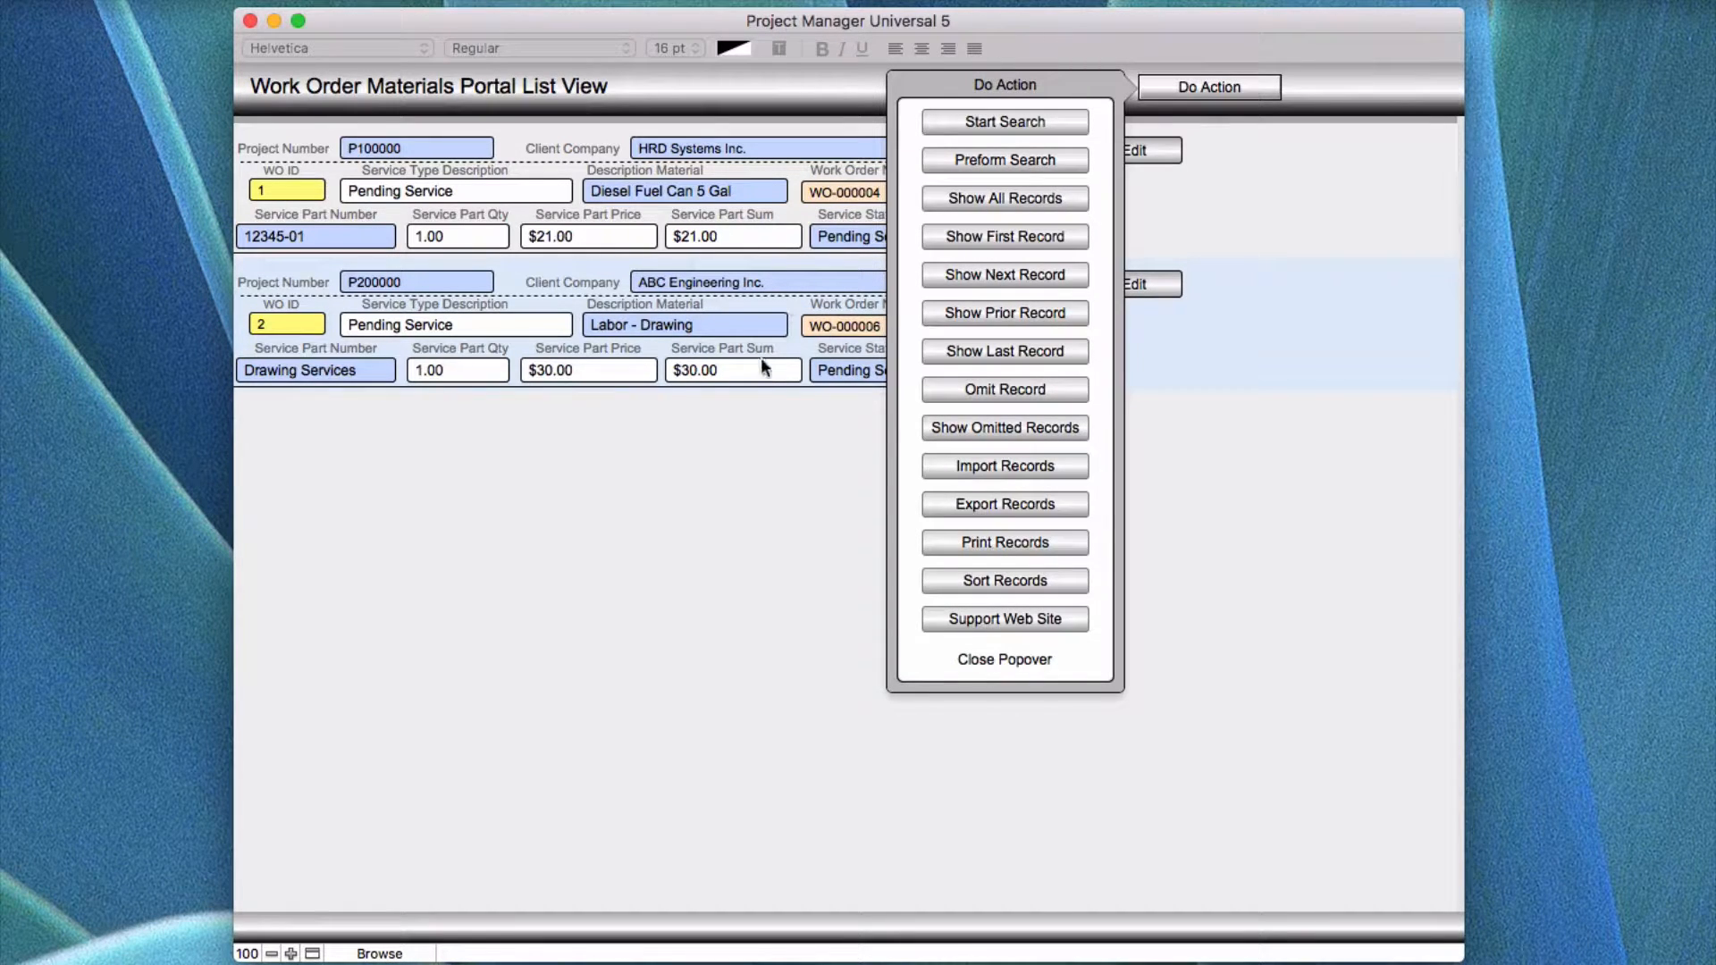
click(1216, 429)
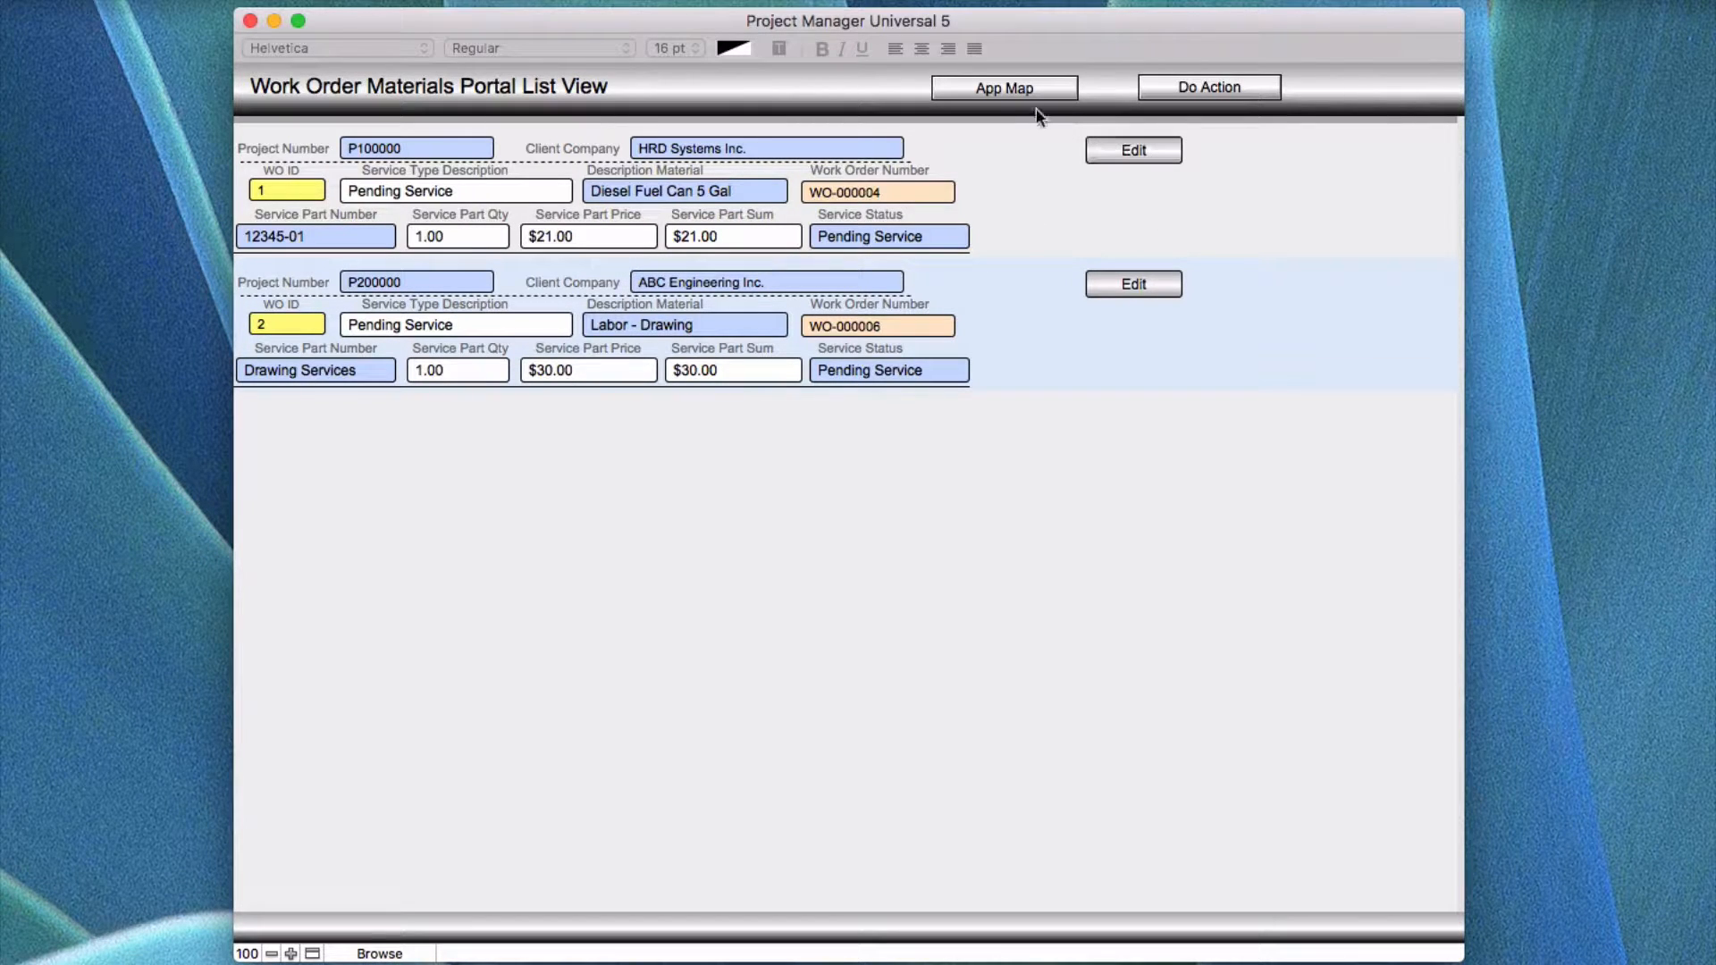
Step: Return to the Project Marketing main screen and show the project's Inventory Portal records
click(1010, 89)
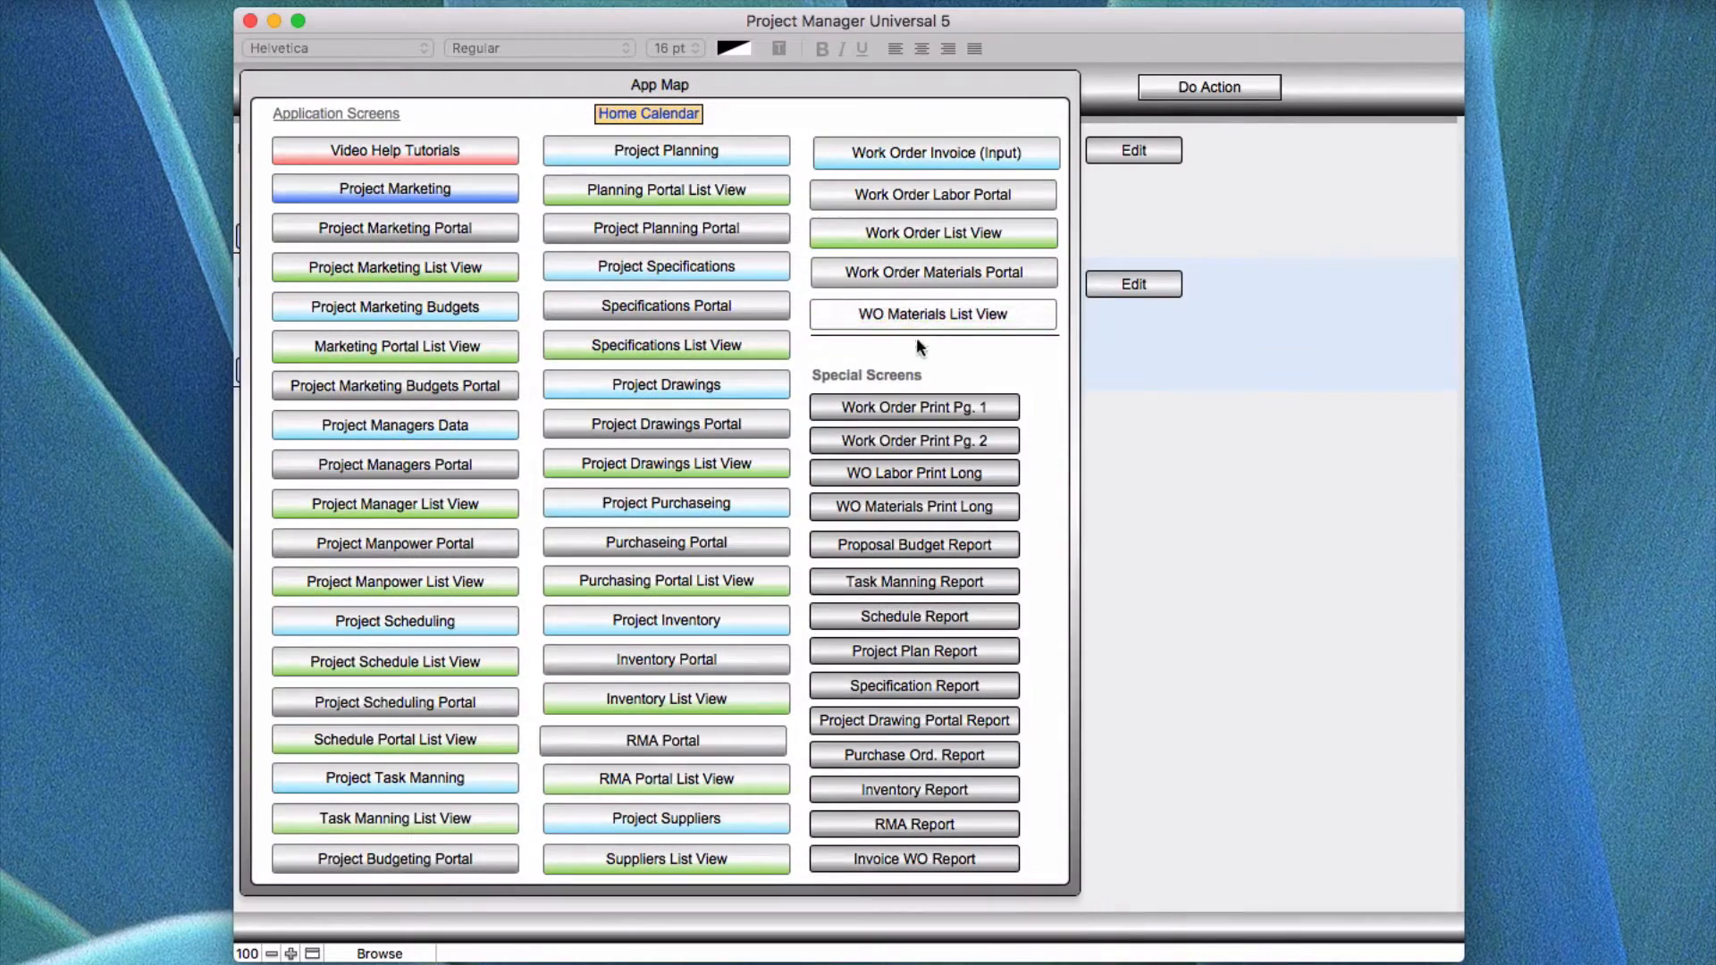
click(427, 188)
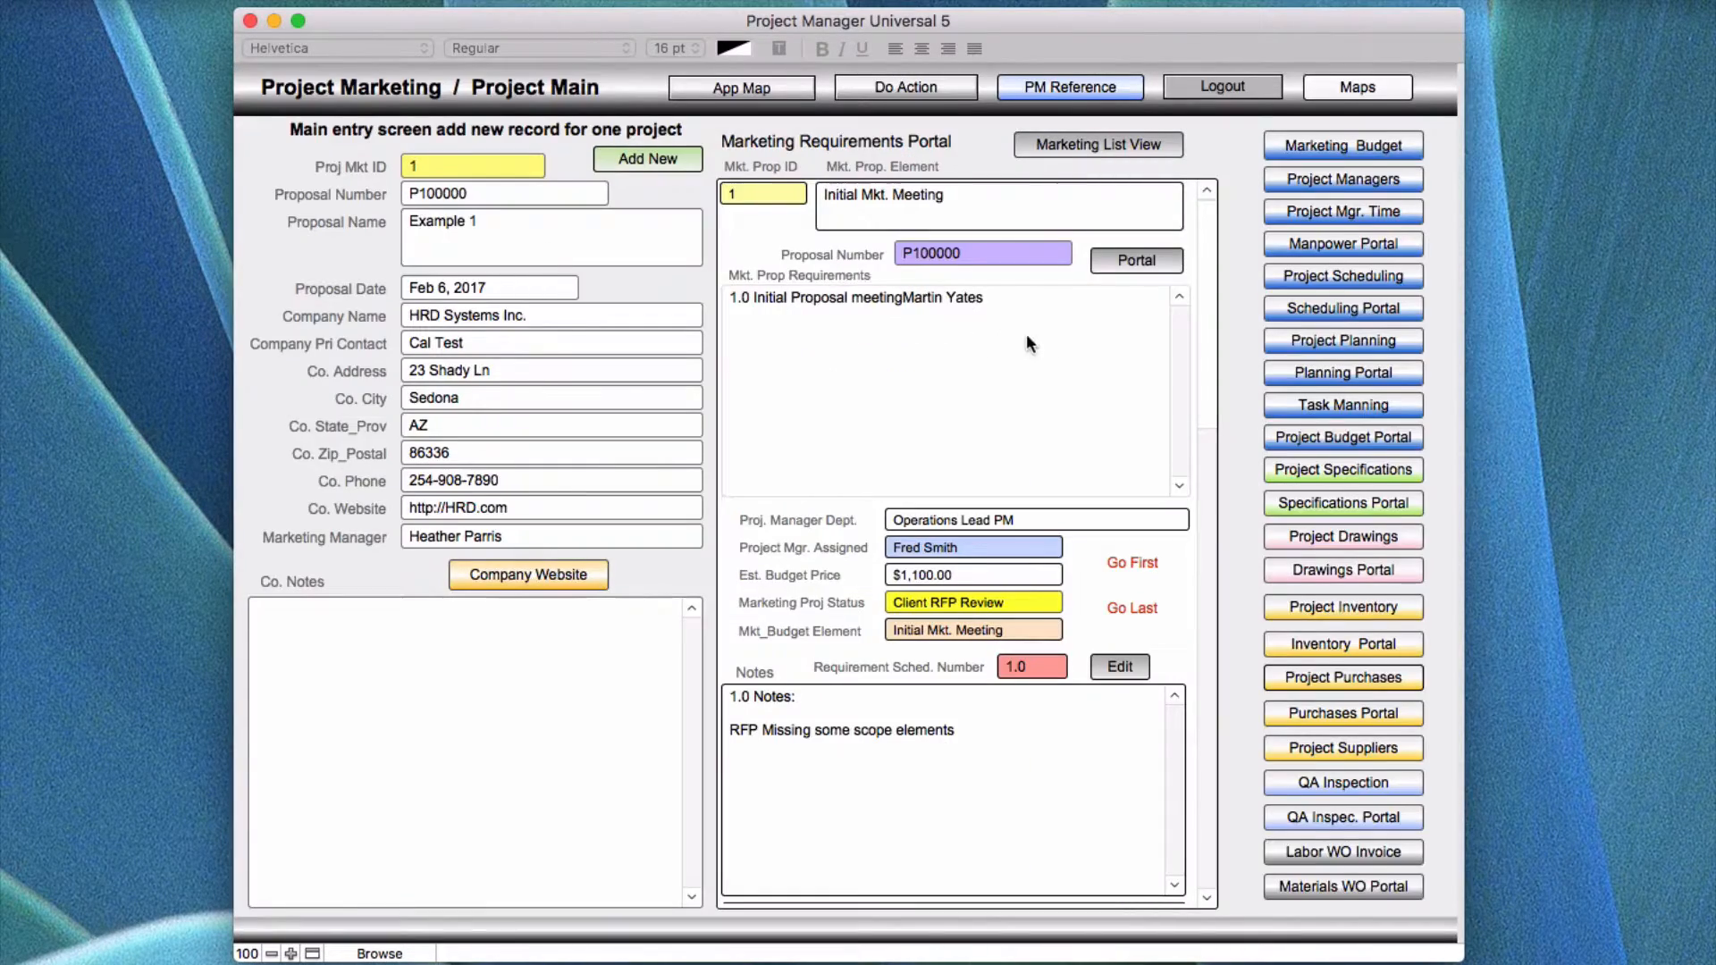
click(1327, 645)
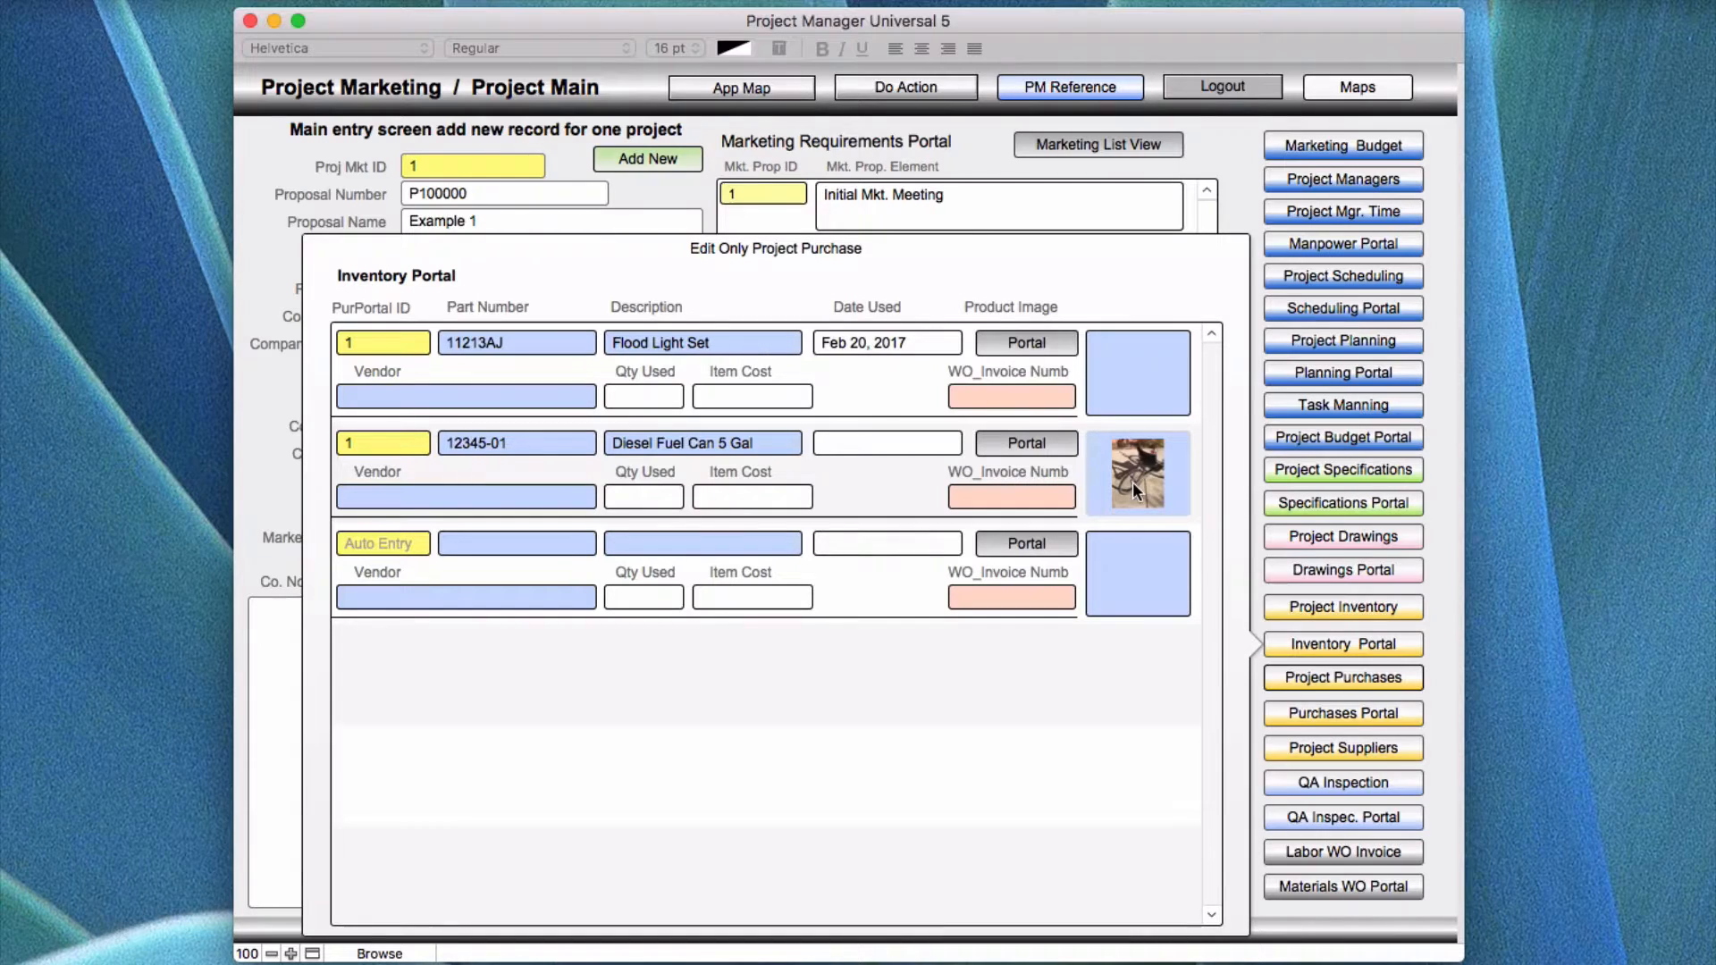
Step: Open the Diesel Fuel Can 5 Gal portal record and examine its work order entries and invoice number field
click(1008, 441)
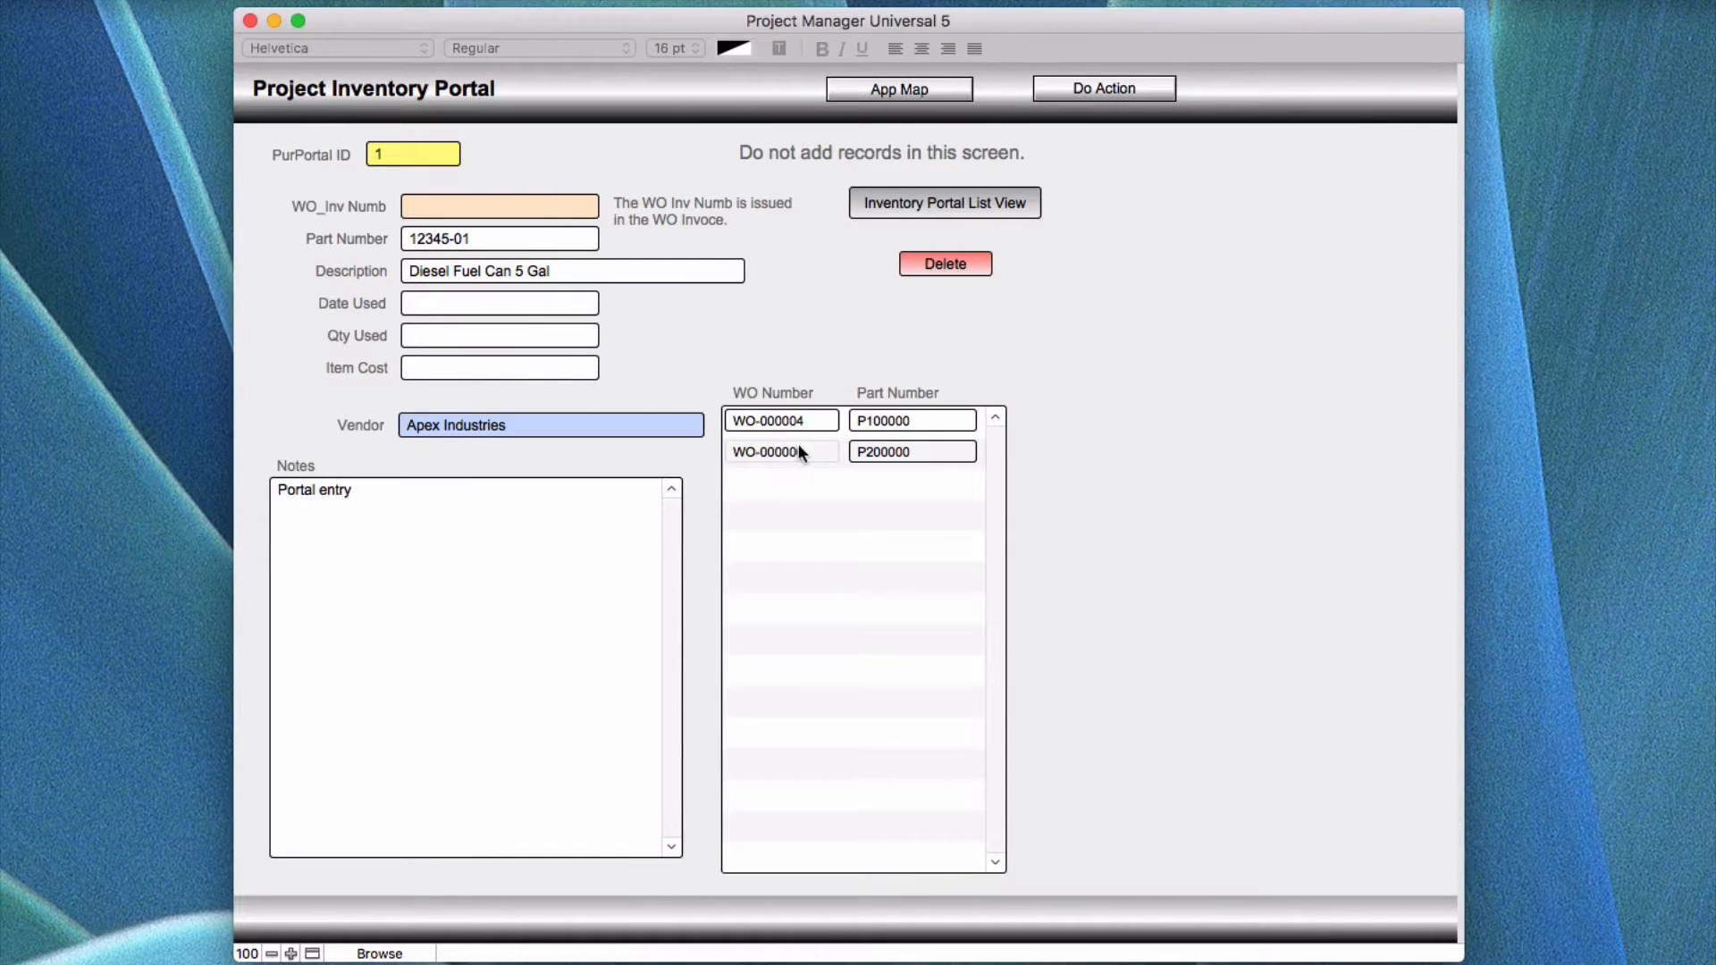
click(881, 451)
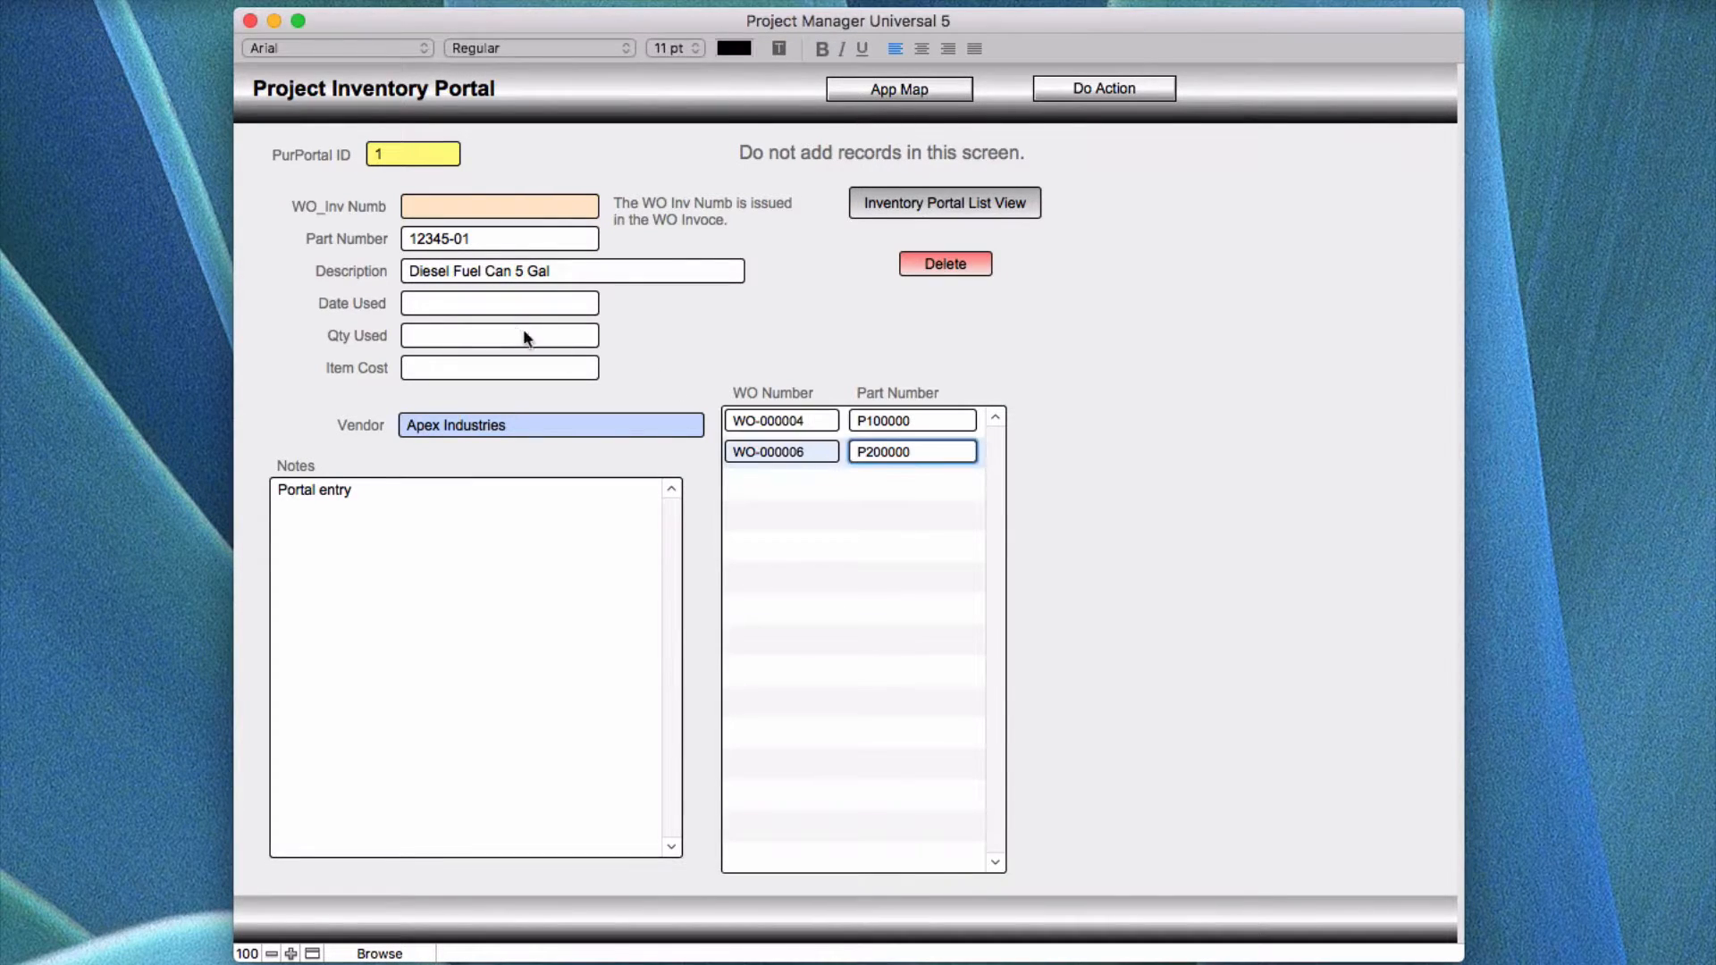
click(447, 212)
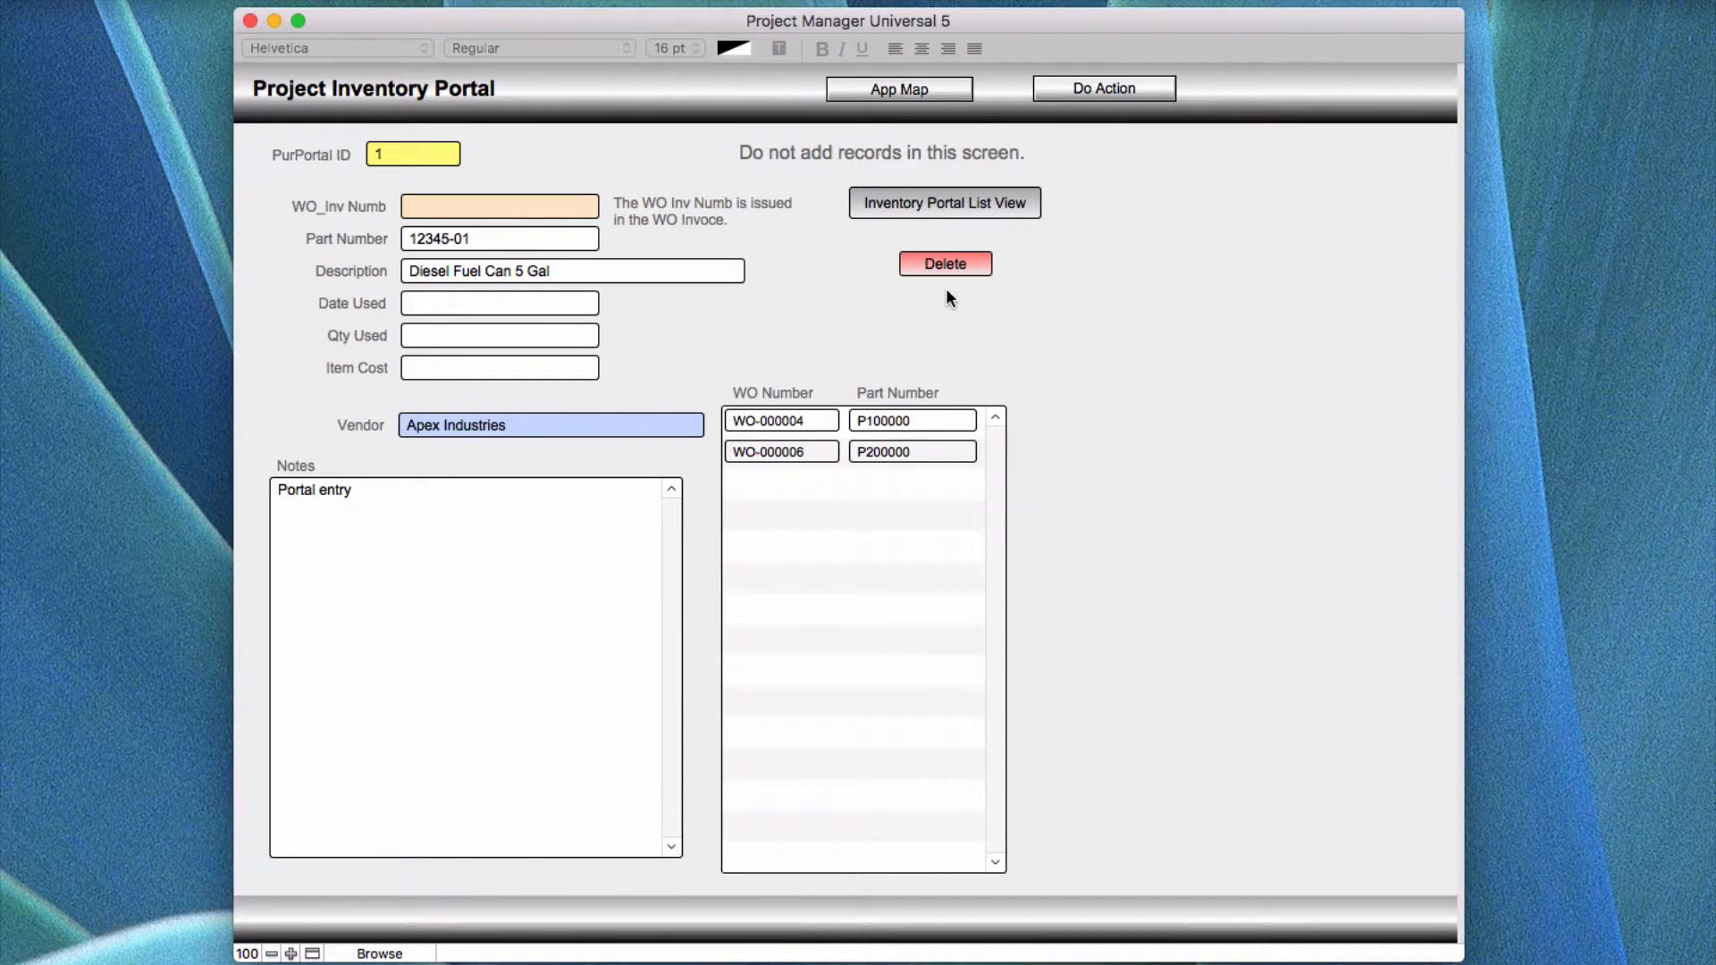
Step: Show the list view from the inventory portal screen and open the HRD Systems Inc. entry for editing
click(923, 208)
click(965, 202)
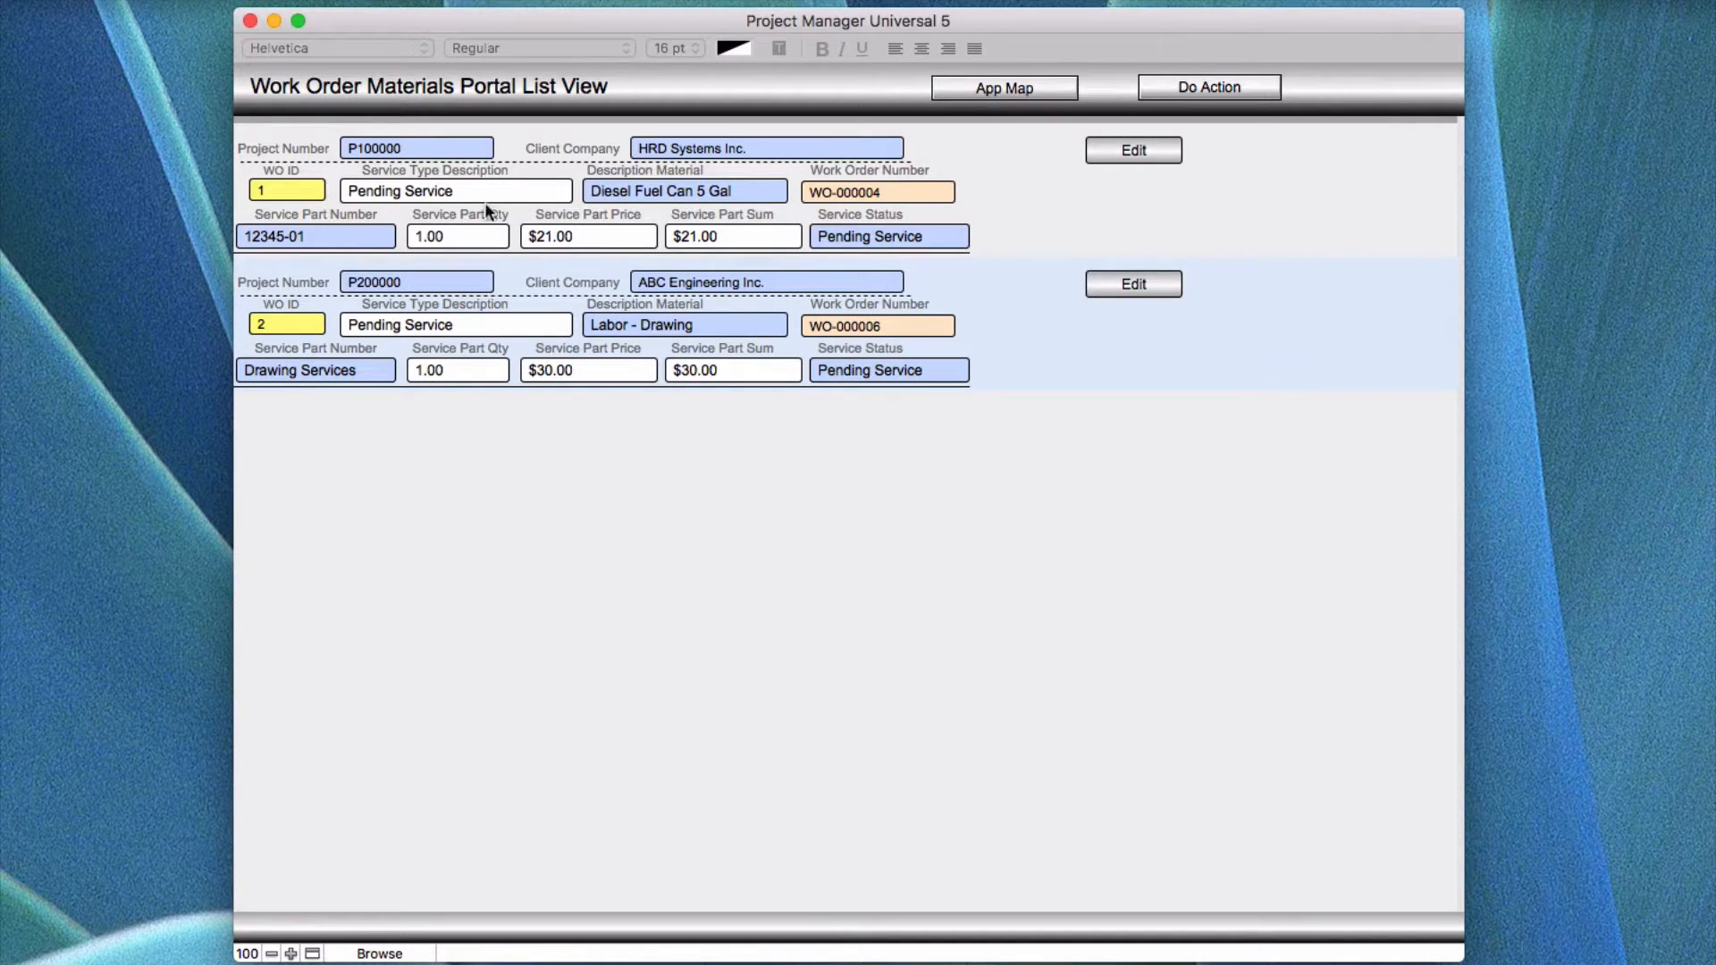
click(1123, 151)
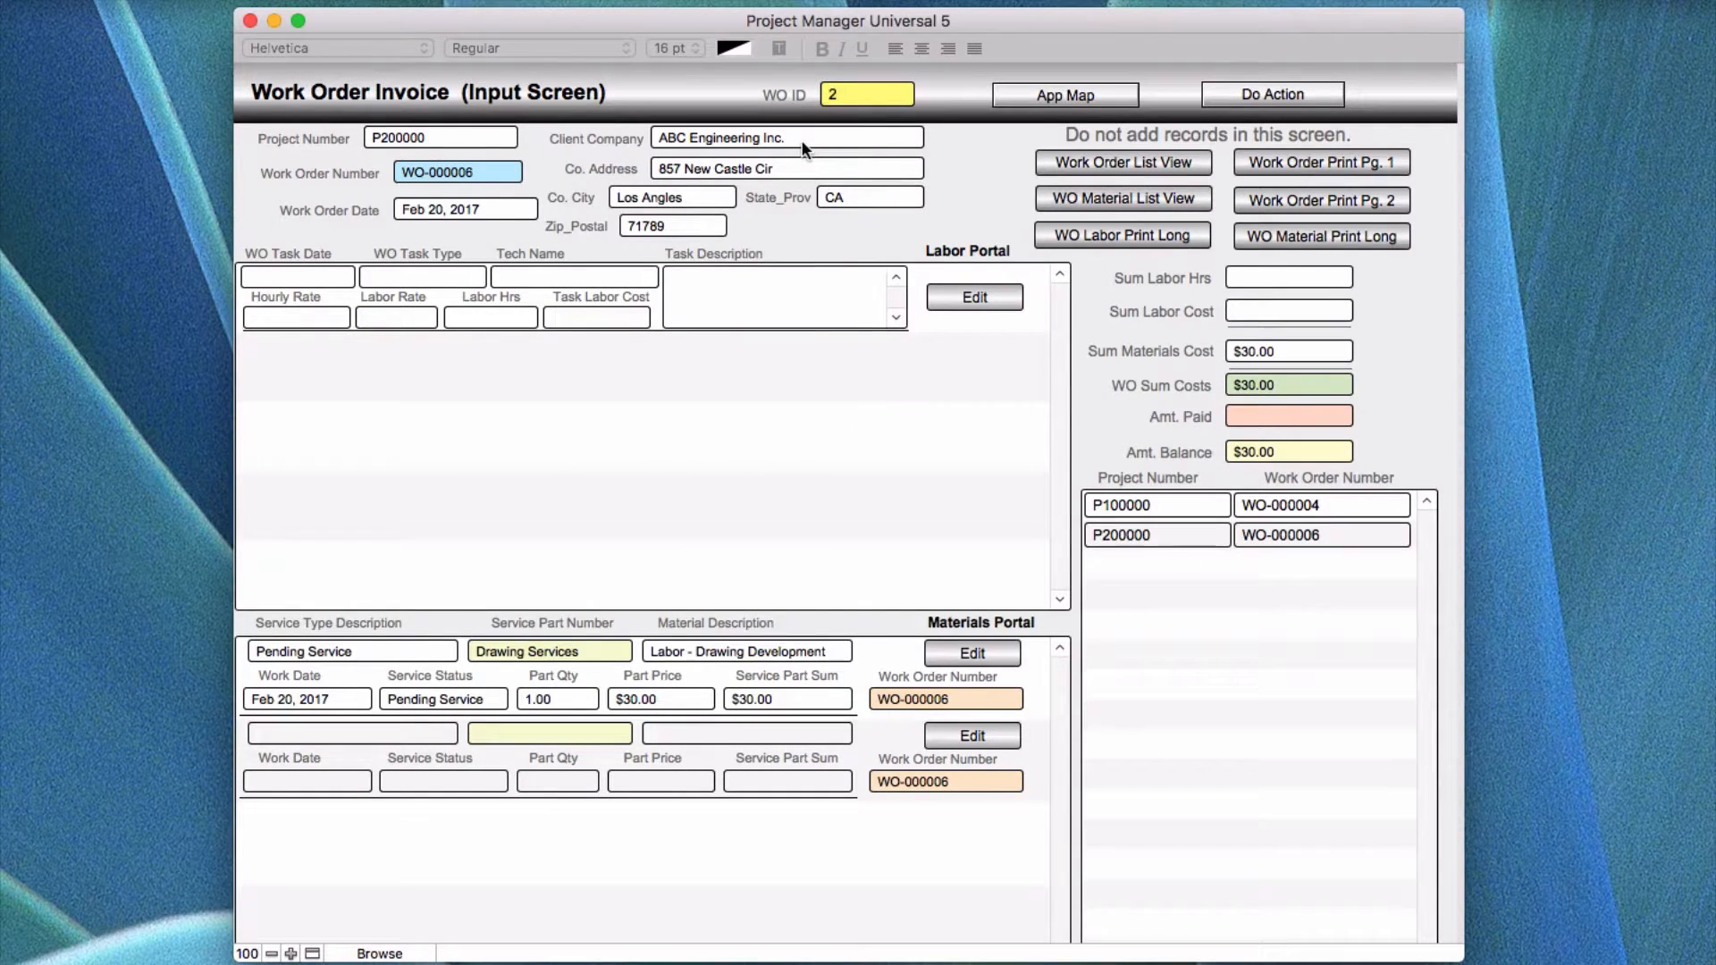
Step: Return to the Project Marketing main screen and review the HRD Systems Inc. project's inventory and Inventory Portal records
click(1062, 98)
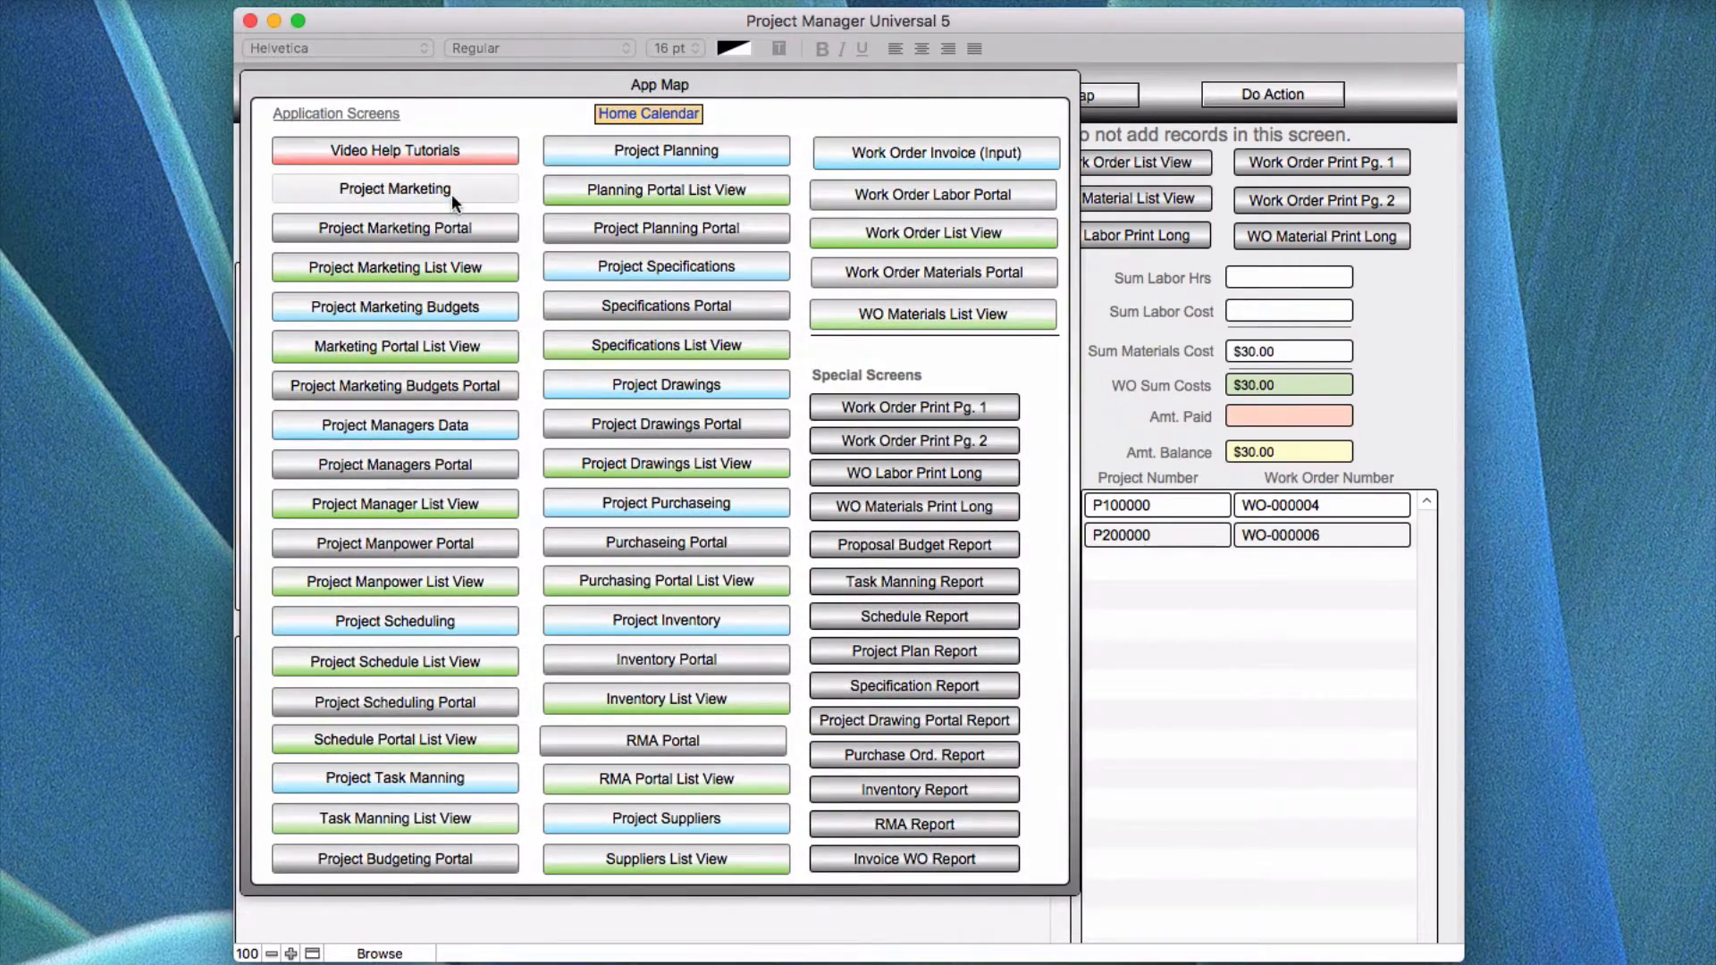
click(452, 195)
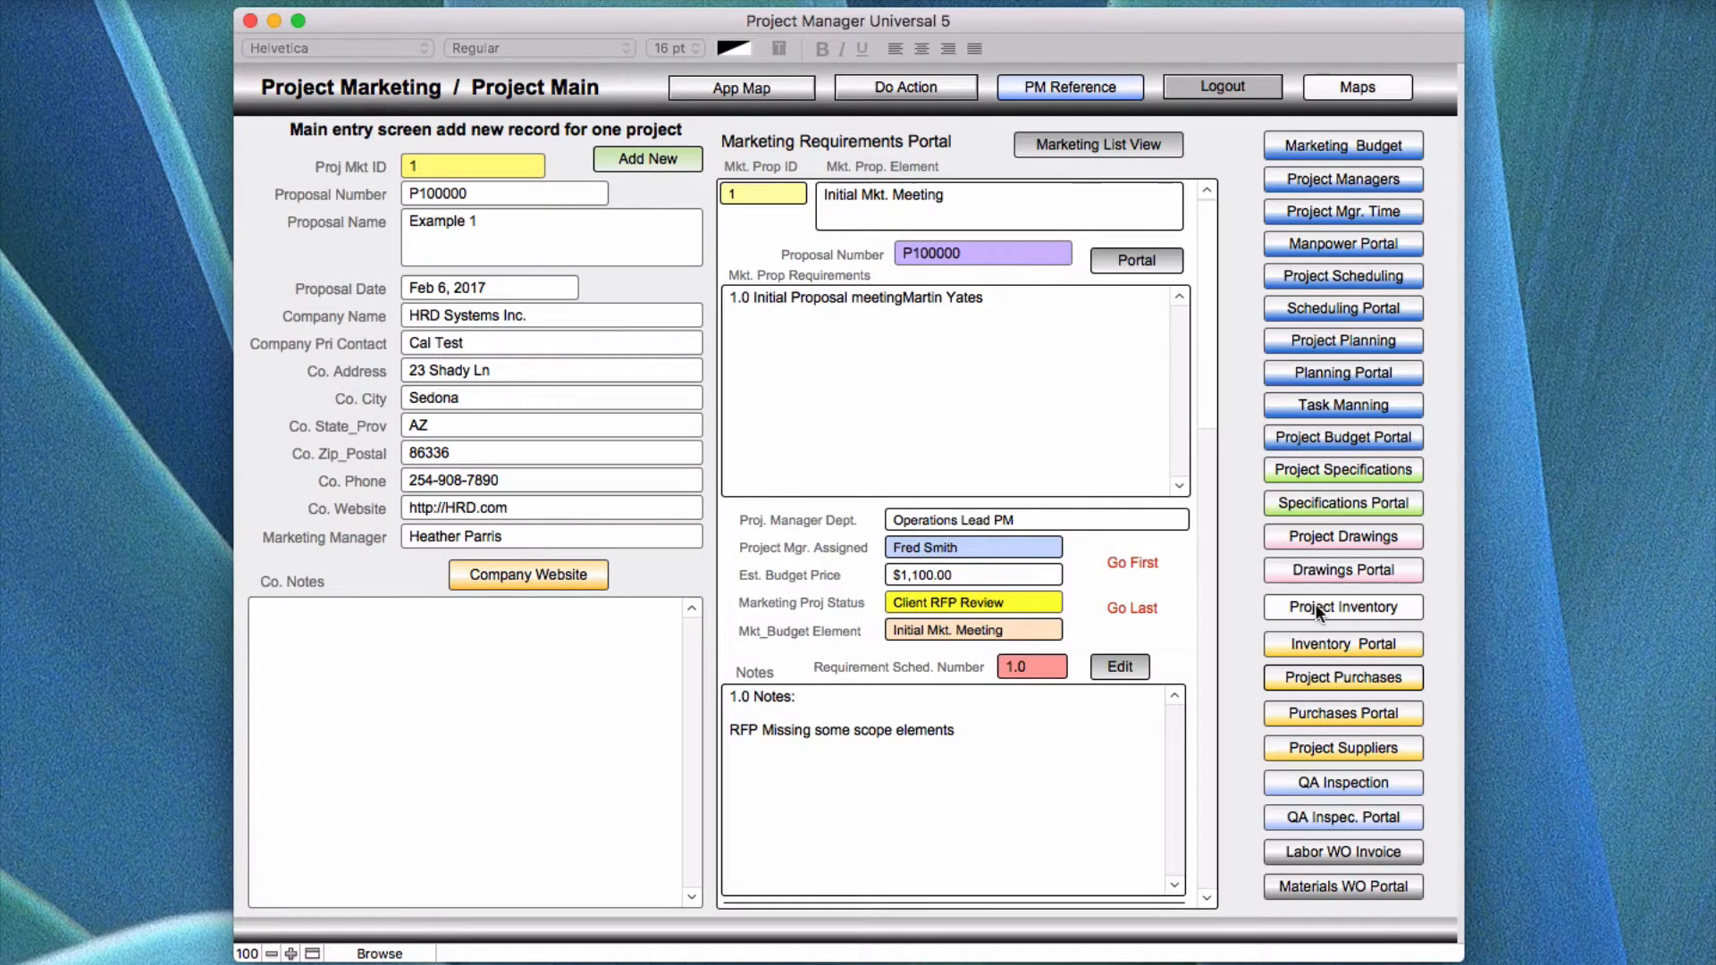
click(1384, 606)
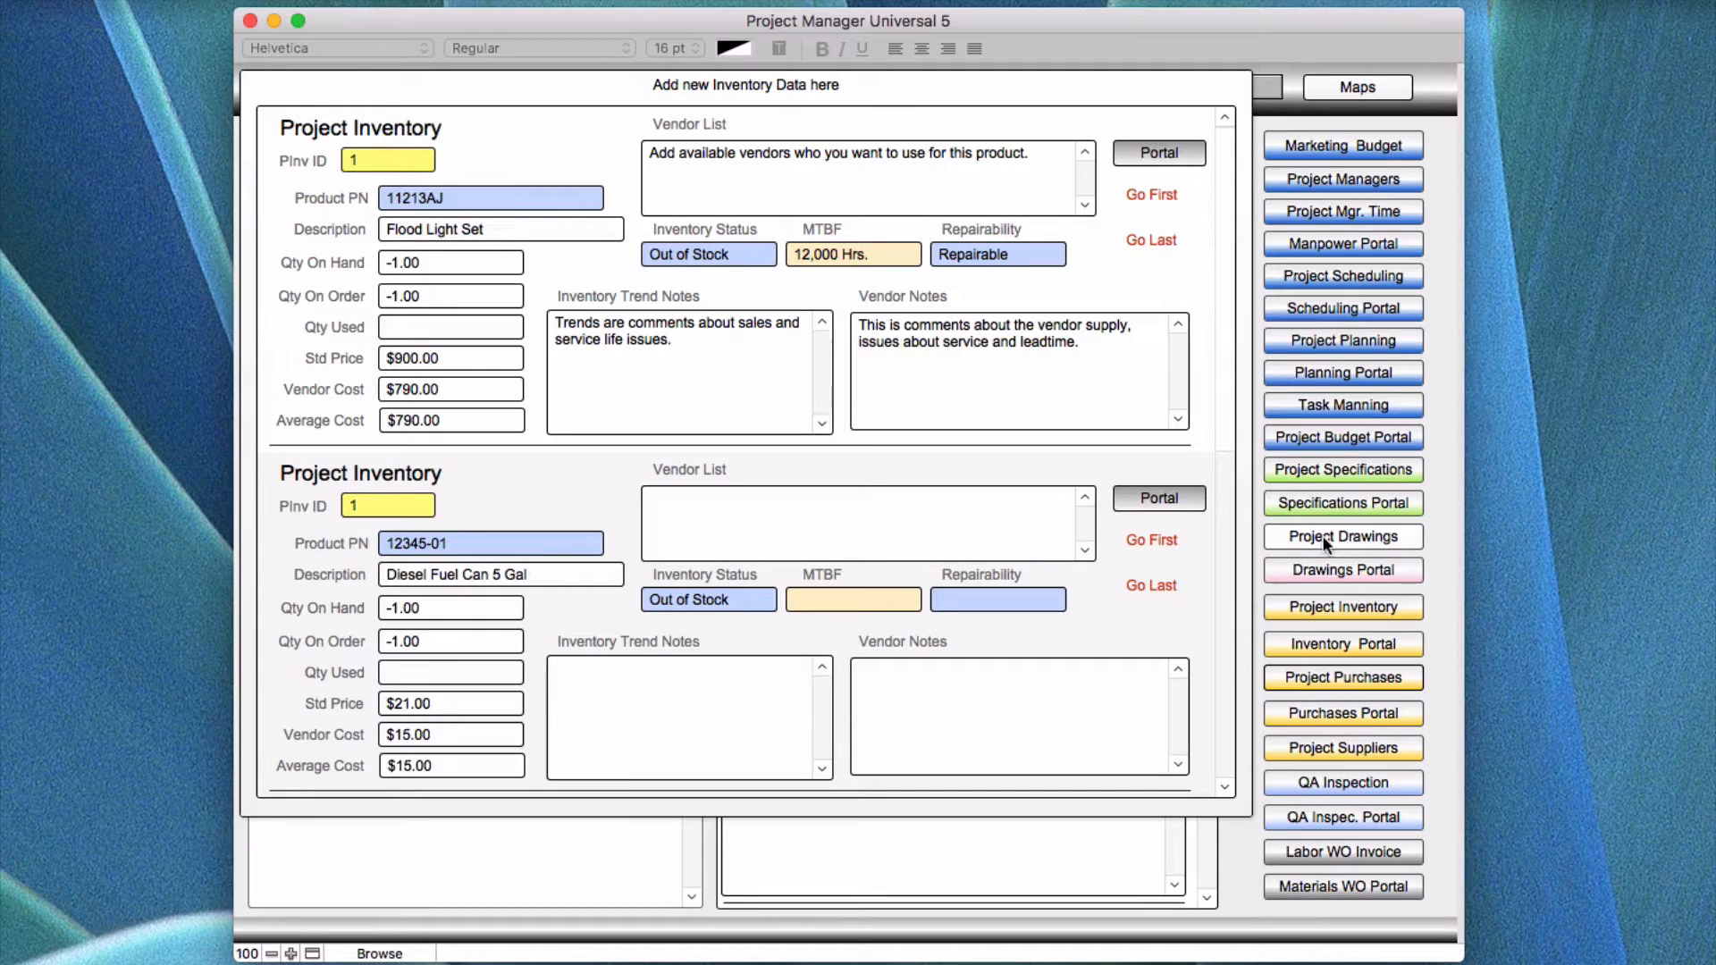
click(1342, 640)
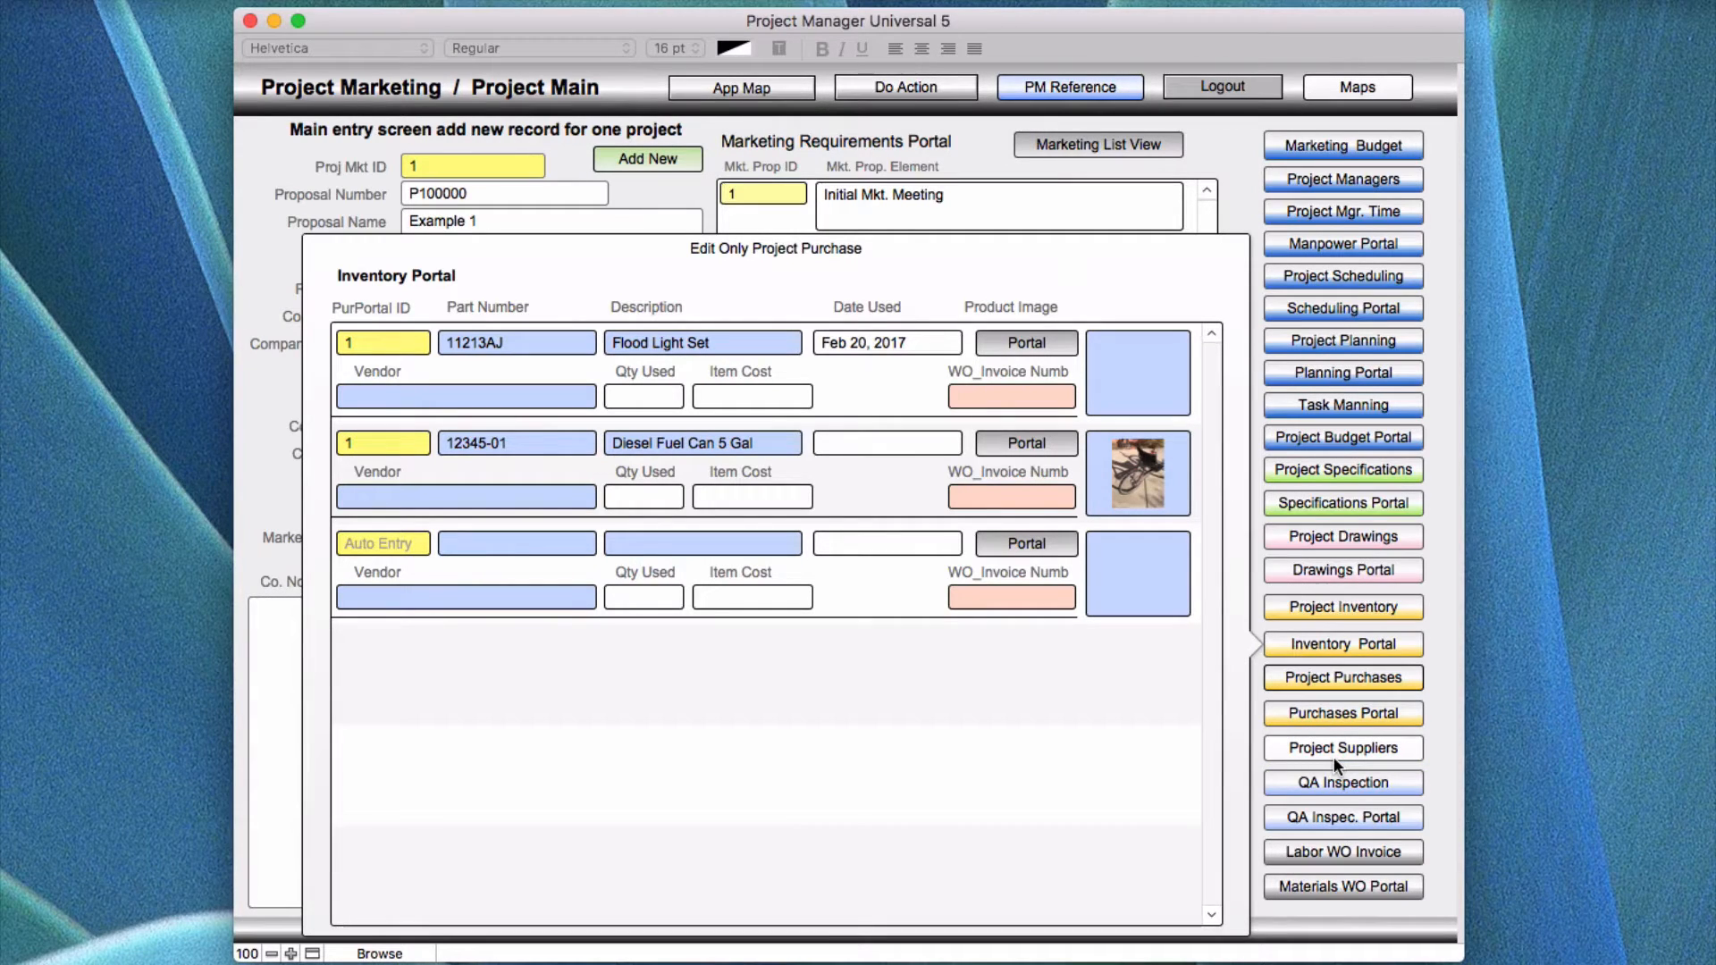
click(1226, 174)
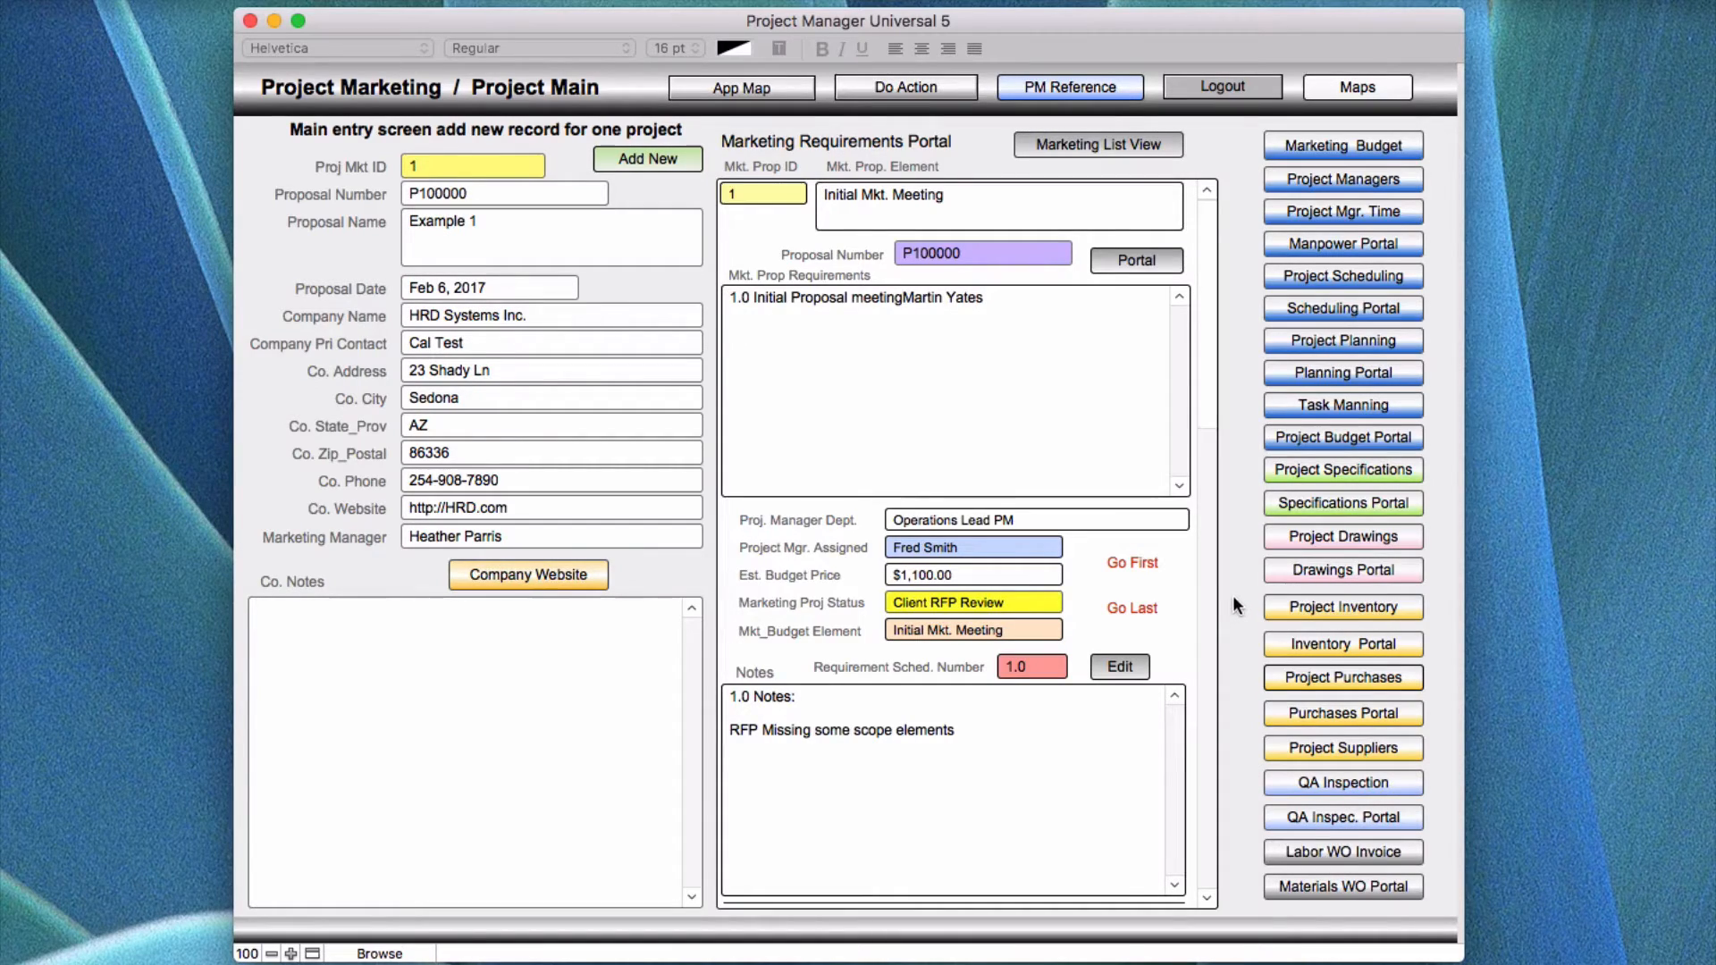
Step: Look over the application screens and reports listed in the App Map and close it
click(756, 90)
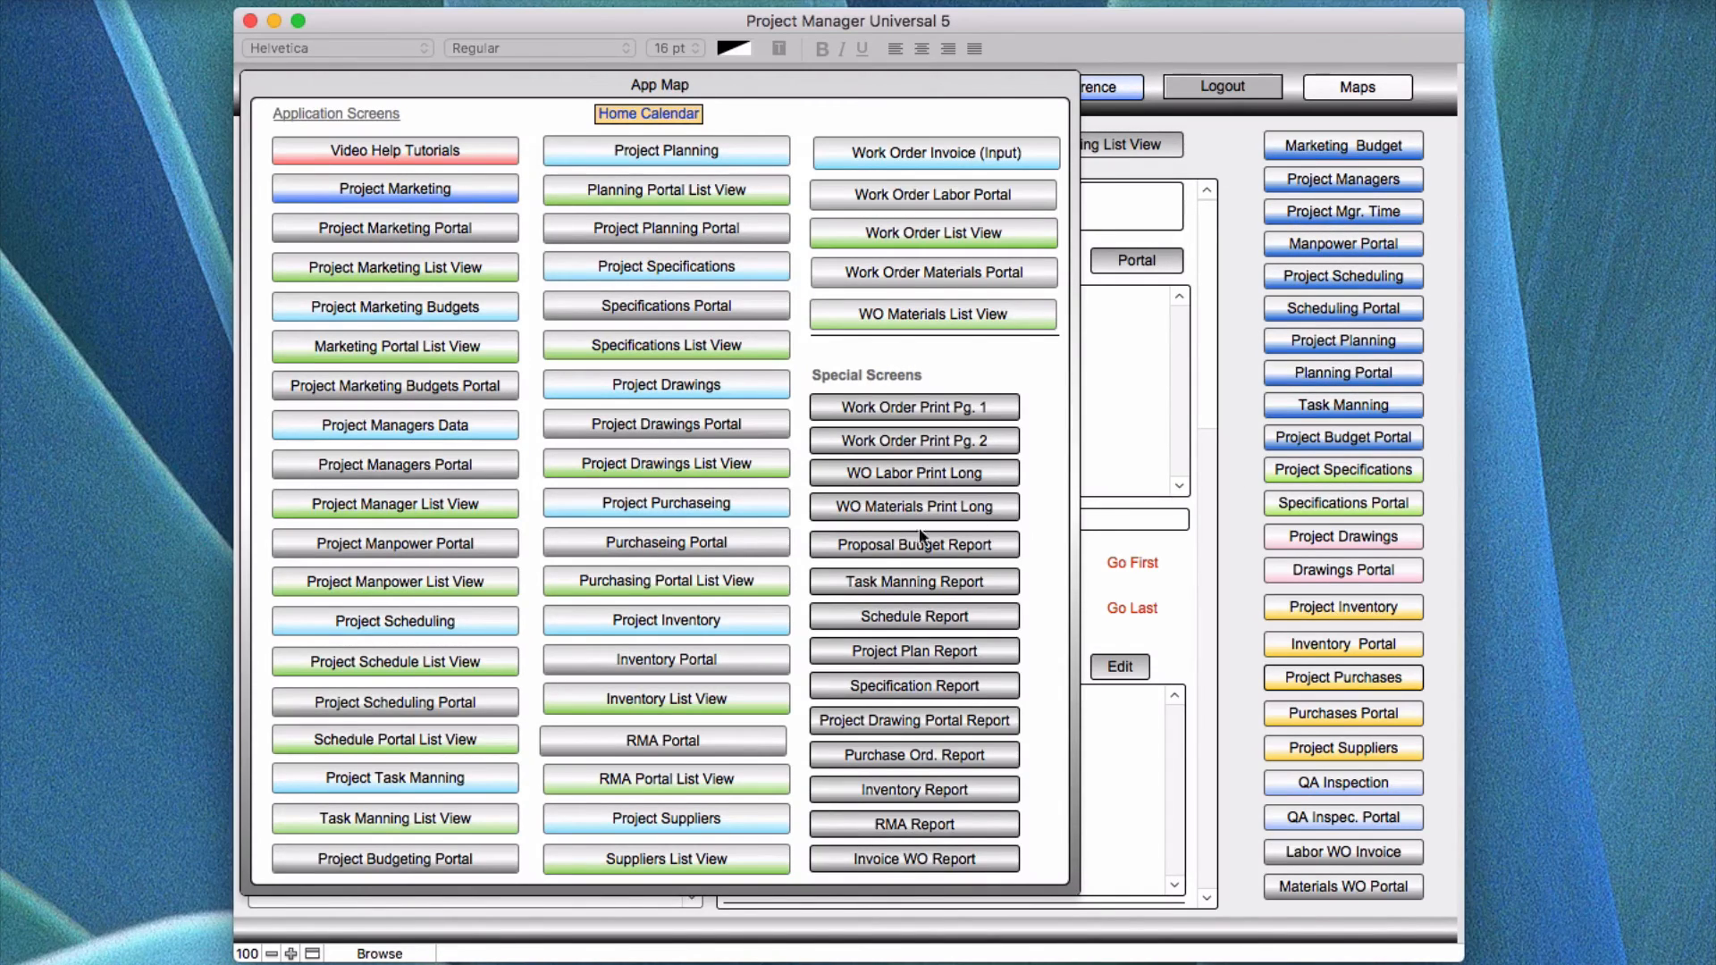
click(1228, 528)
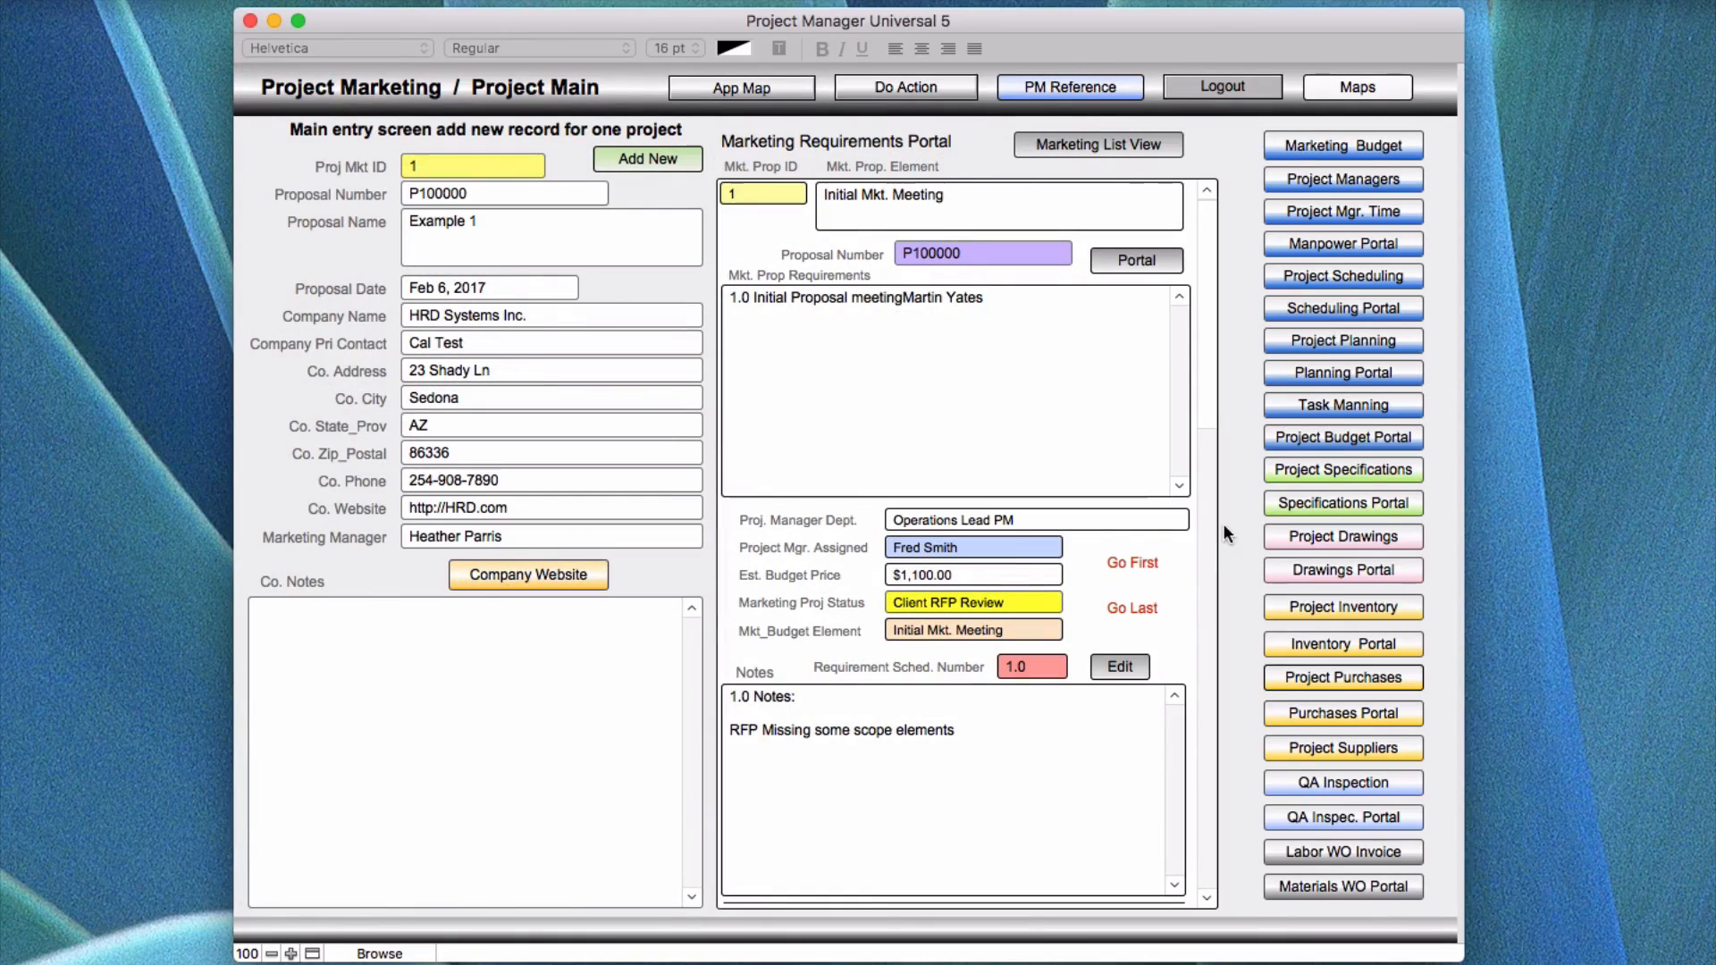